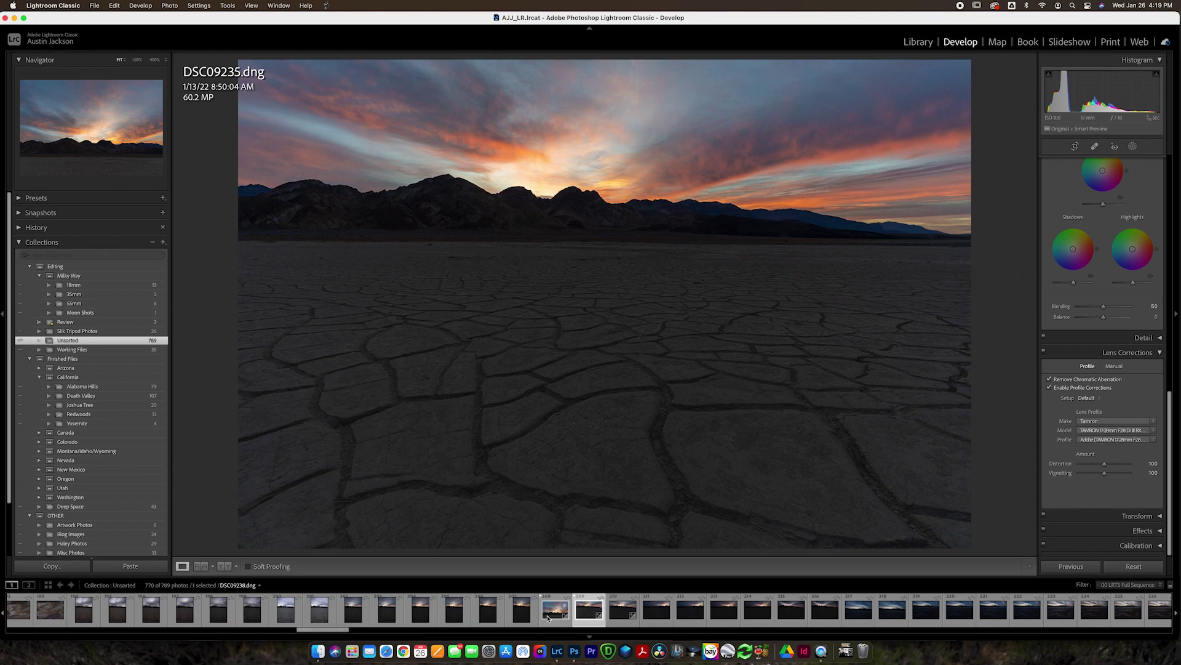
Step: Compare the sky photo DSC09238.dng with the cracked-ground photo DSC09235.dng
{"action": "left_click", "coordinate": [548, 618]}
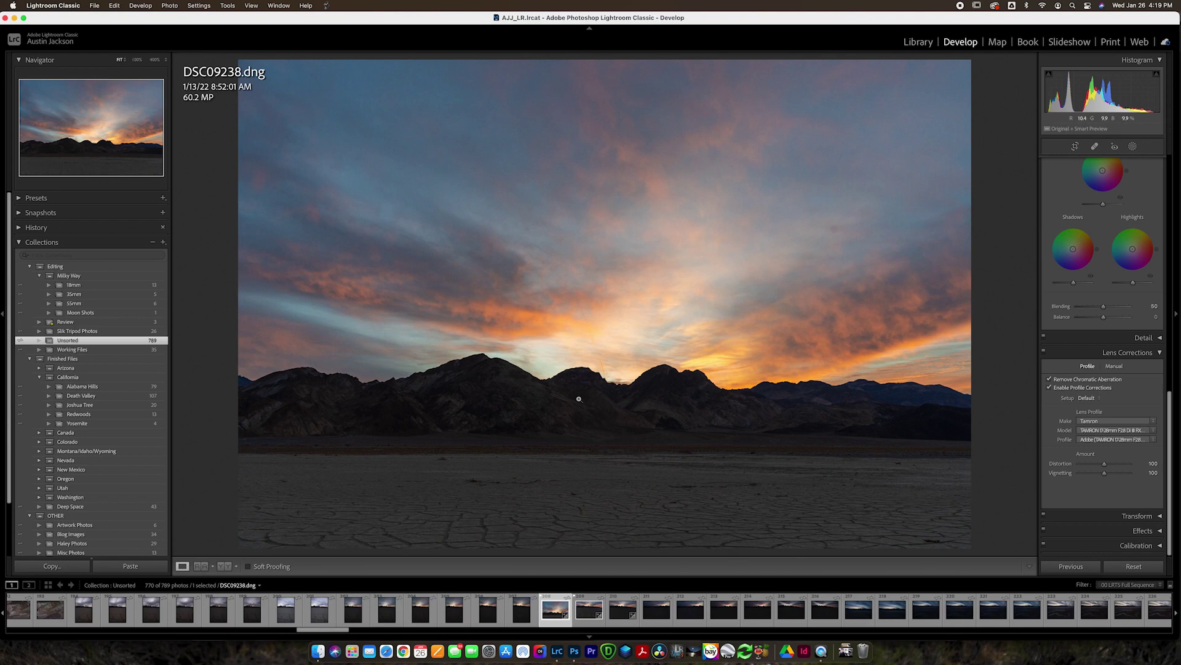
{"action": "key", "text": "Right"}
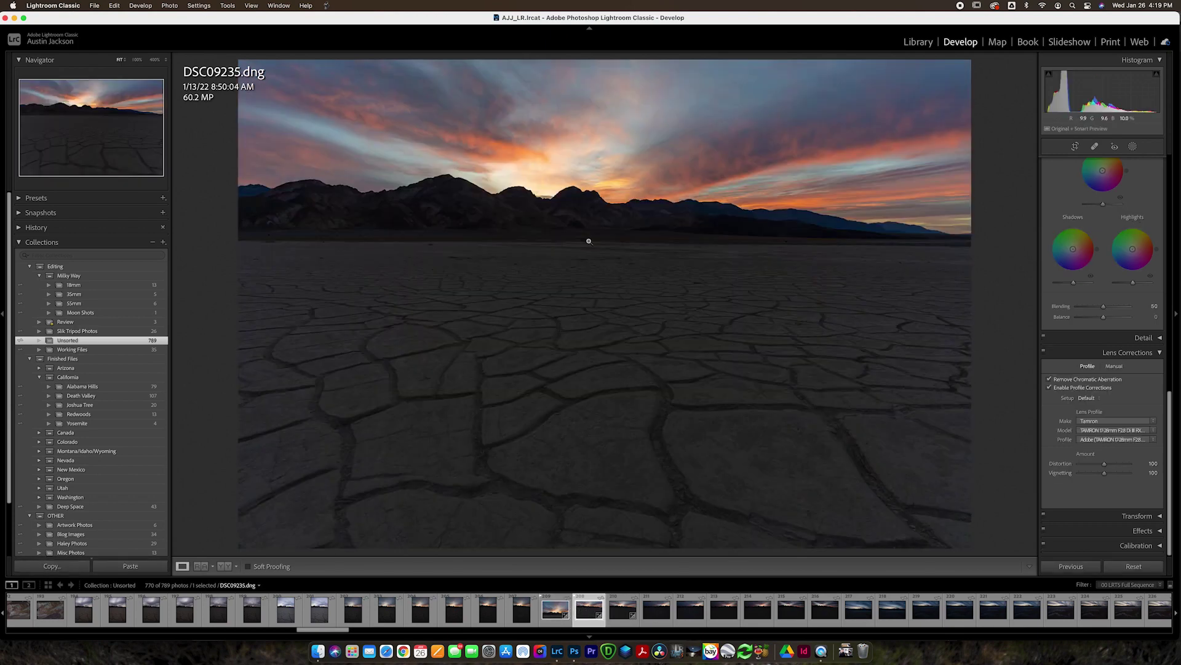
{"action": "key", "text": "Right"}
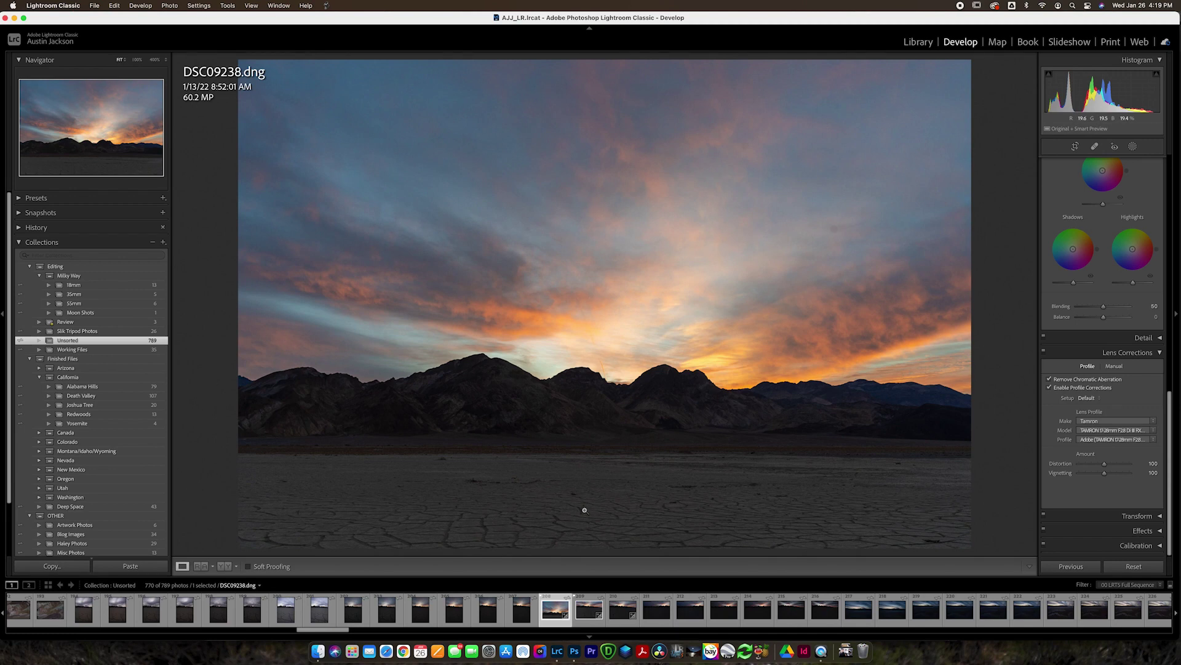
{"action": "left_click", "coordinate": [589, 609]}
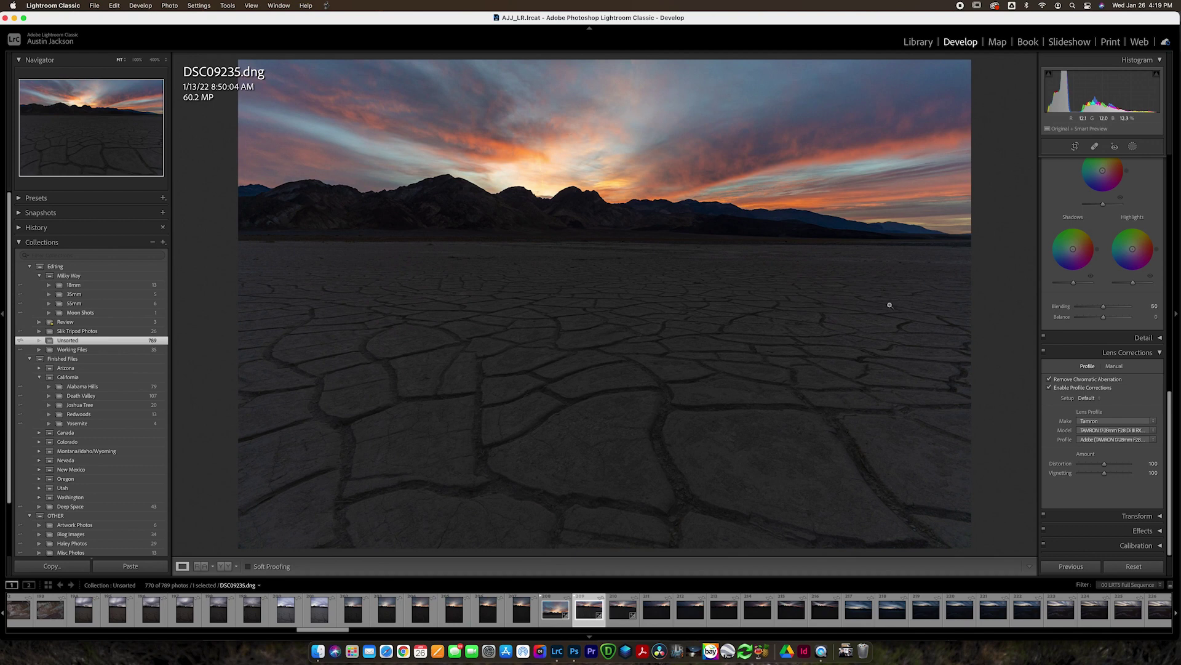
Step: Copy the develop settings of DSC09235.dng without crop and masking, and open DSC09238.dng
{"action": "scroll", "coordinate": [1057, 308], "scroll_direction": "up", "scroll_amount": 10}
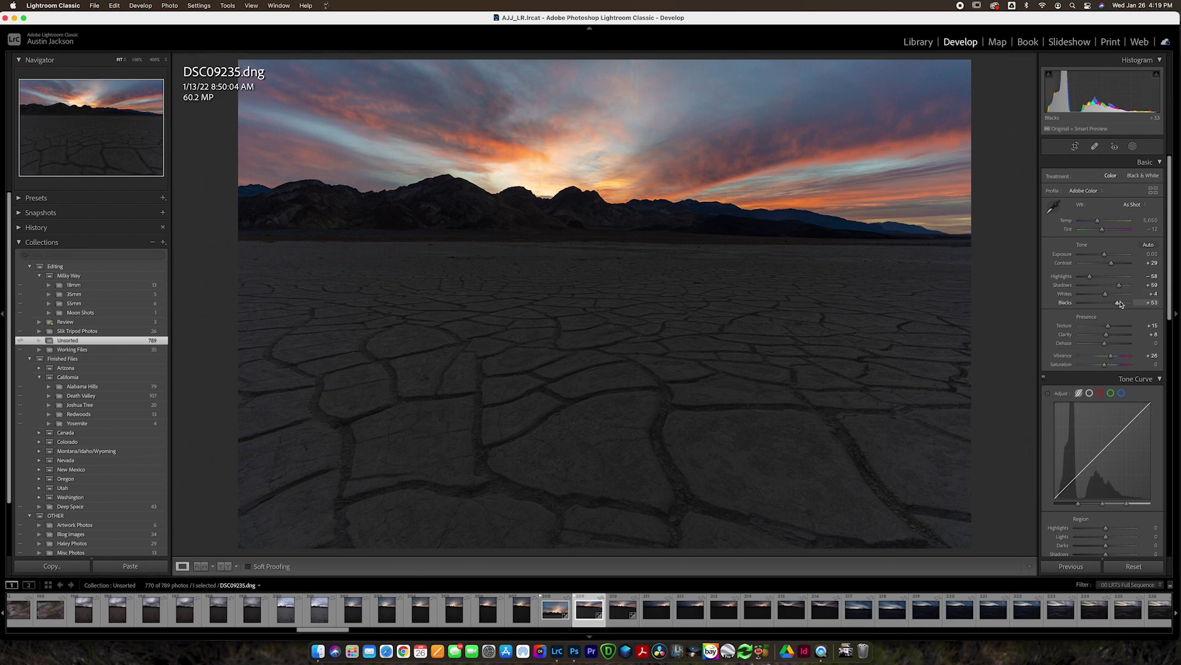
{"action": "key", "text": "super+shift+c"}
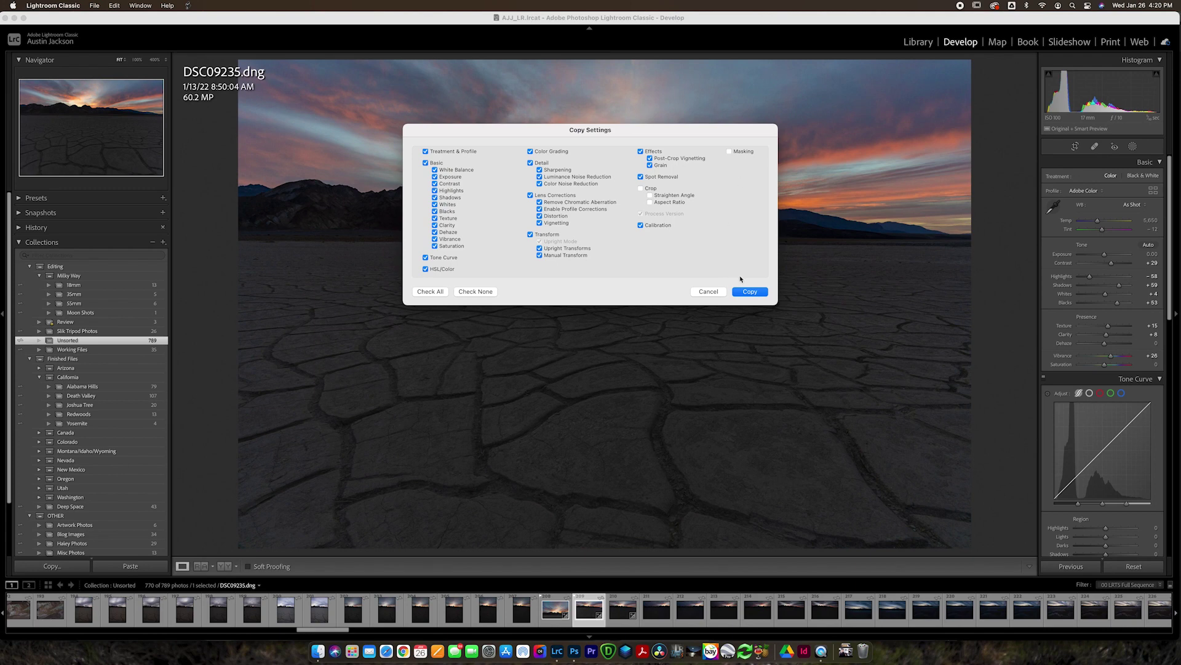
{"action": "left_click", "coordinate": [749, 292]}
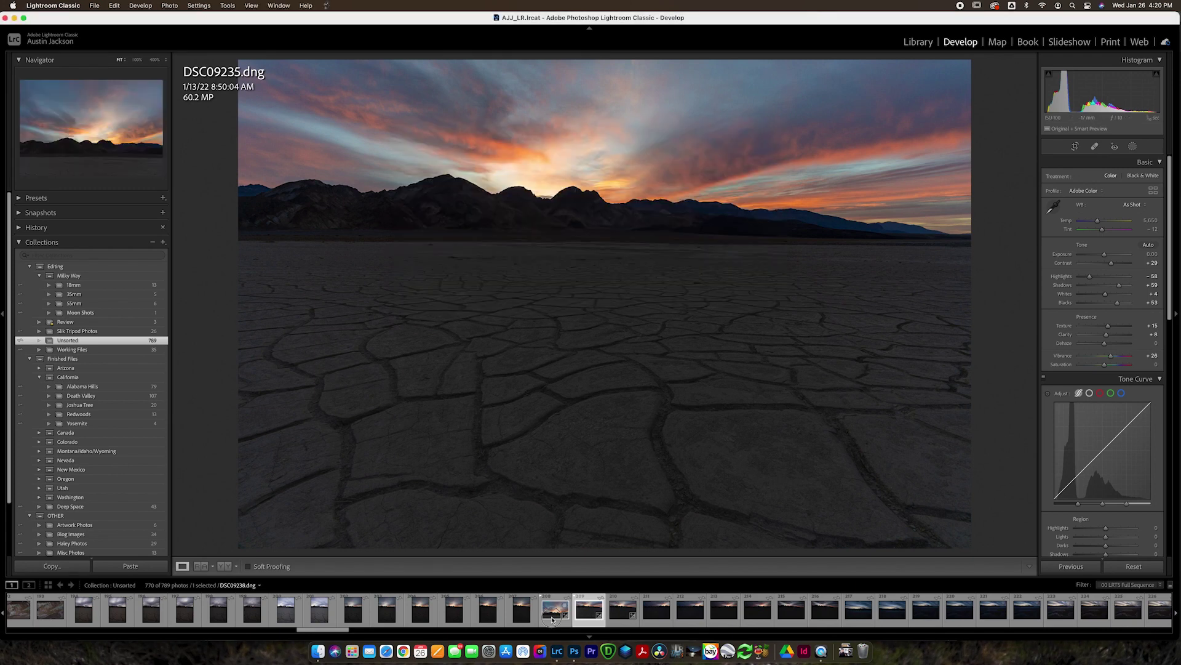
{"action": "left_click", "coordinate": [553, 619]}
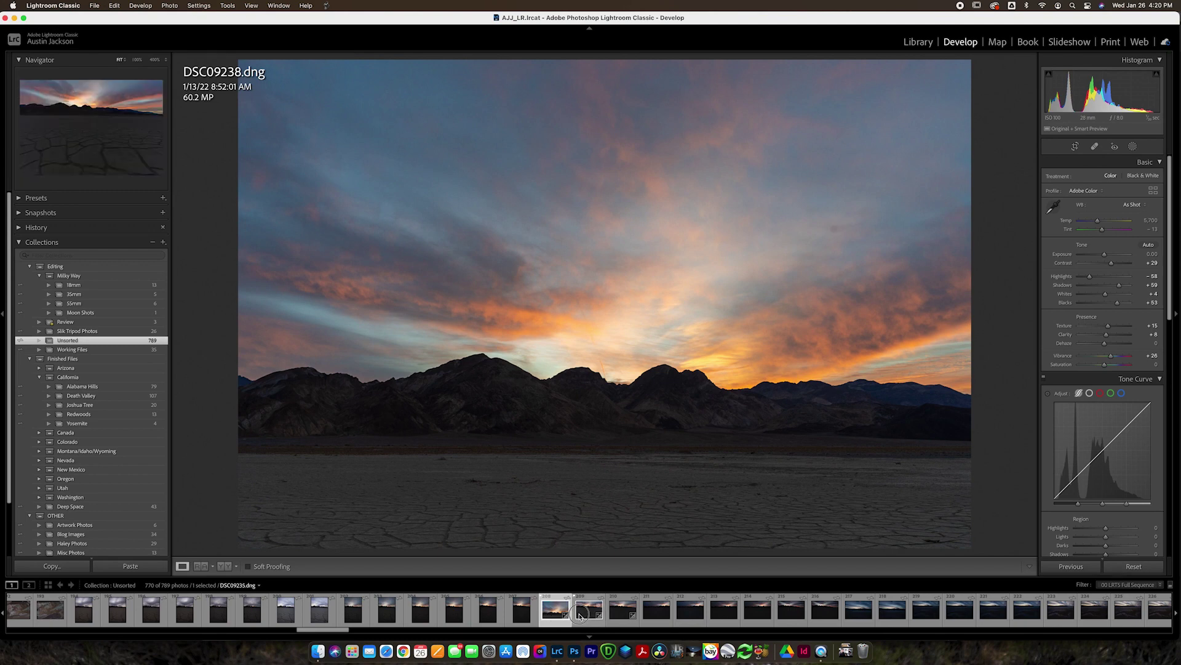
Step: Compare the unedited and edited versions of DSC09235.dng
{"action": "left_click", "coordinate": [579, 617]}
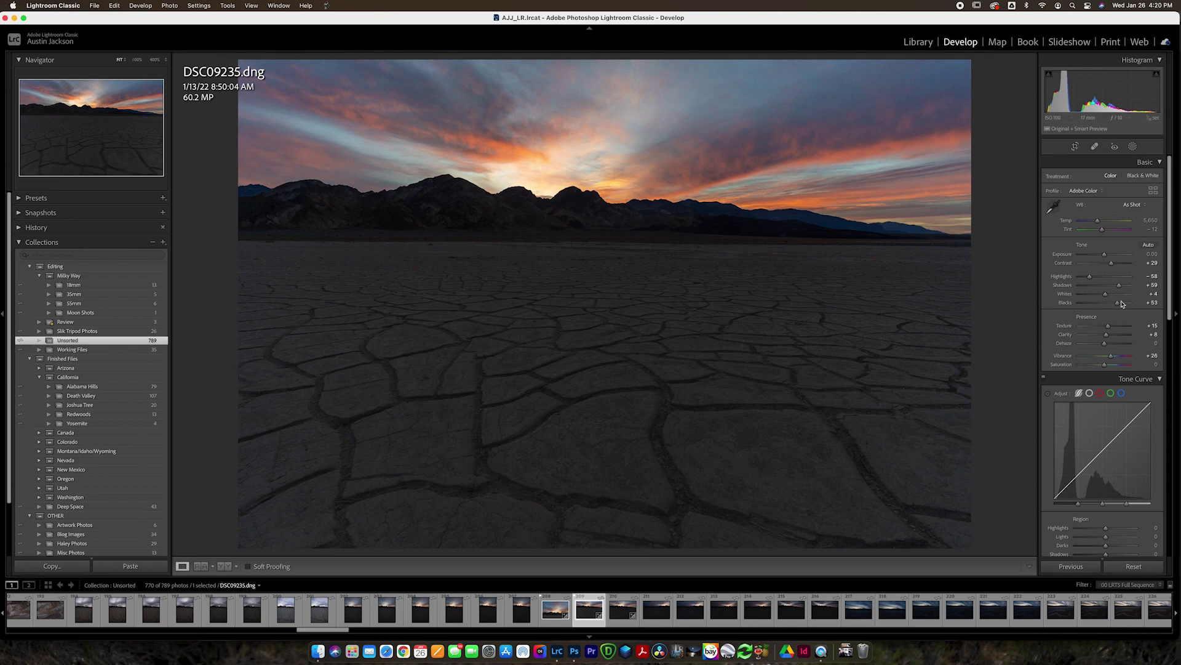
{"action": "key", "text": "backslash"}
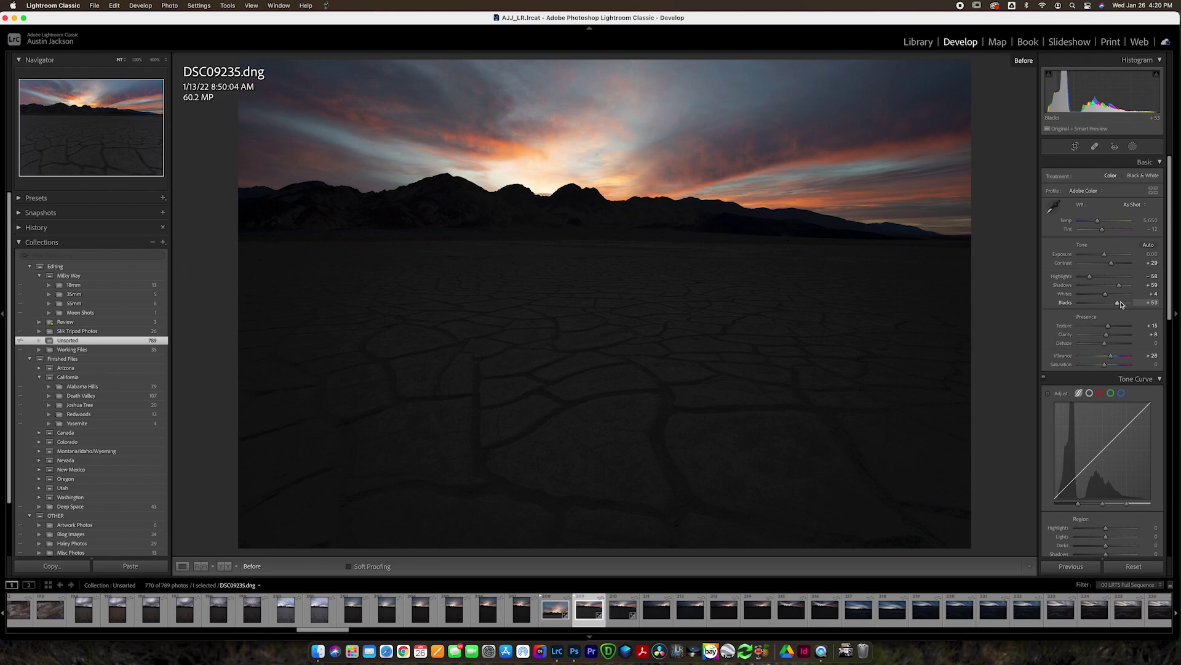
{"action": "key", "text": "backslash"}
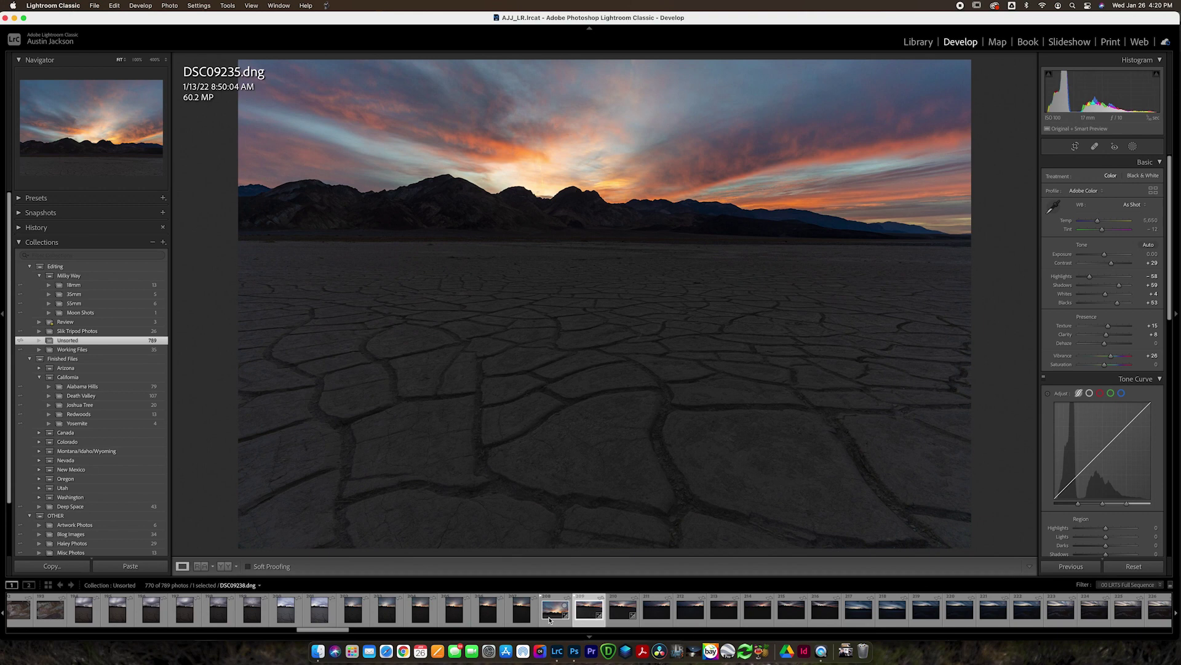
Step: Open DSC09235.dng and DSC09238.dng together as layers in one Photoshop document
{"action": "left_click", "coordinate": [549, 619], "text": "super"}
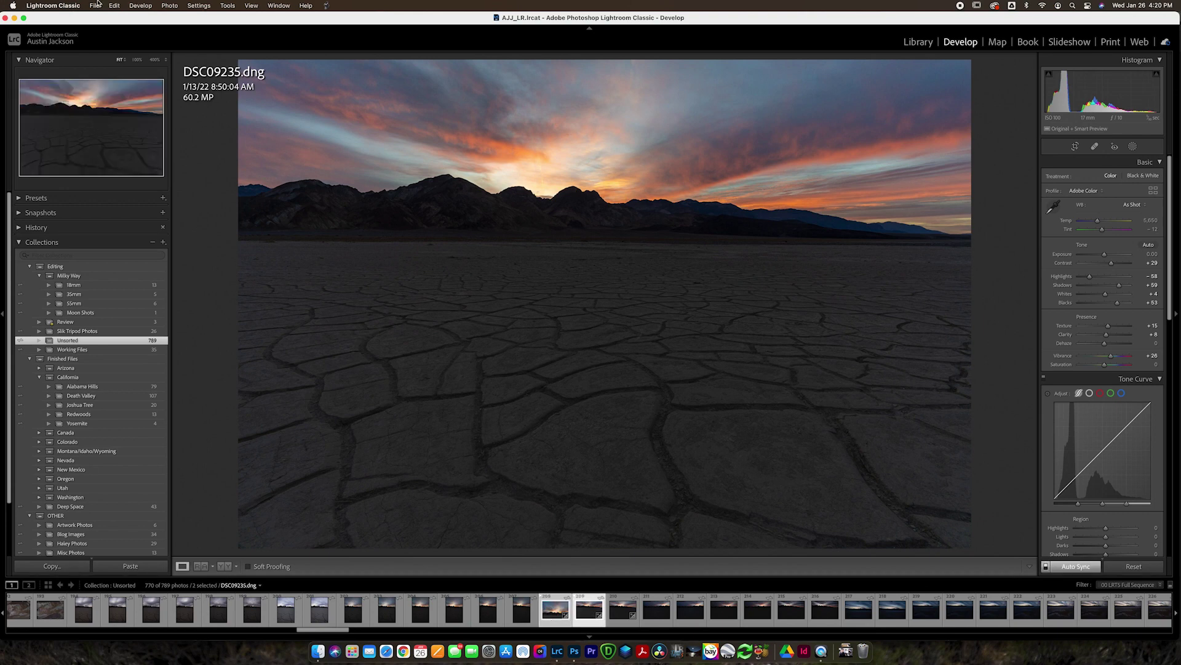
{"action": "left_click", "coordinate": [168, 5]}
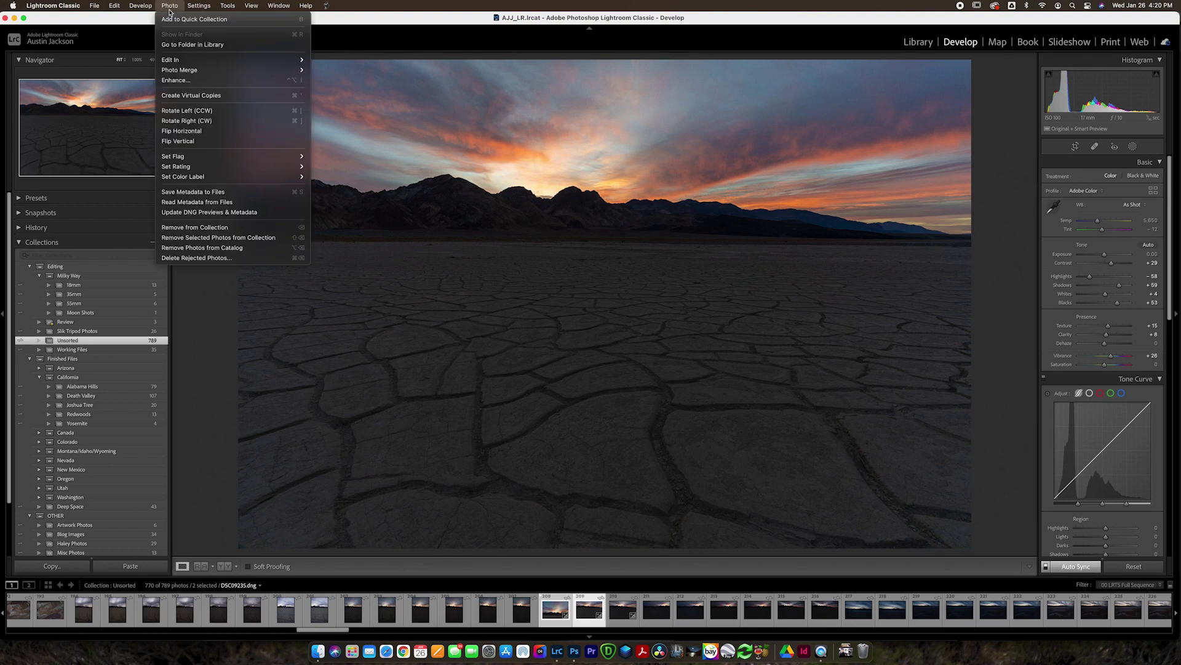
{"action": "mouse_move", "coordinate": [175, 60]}
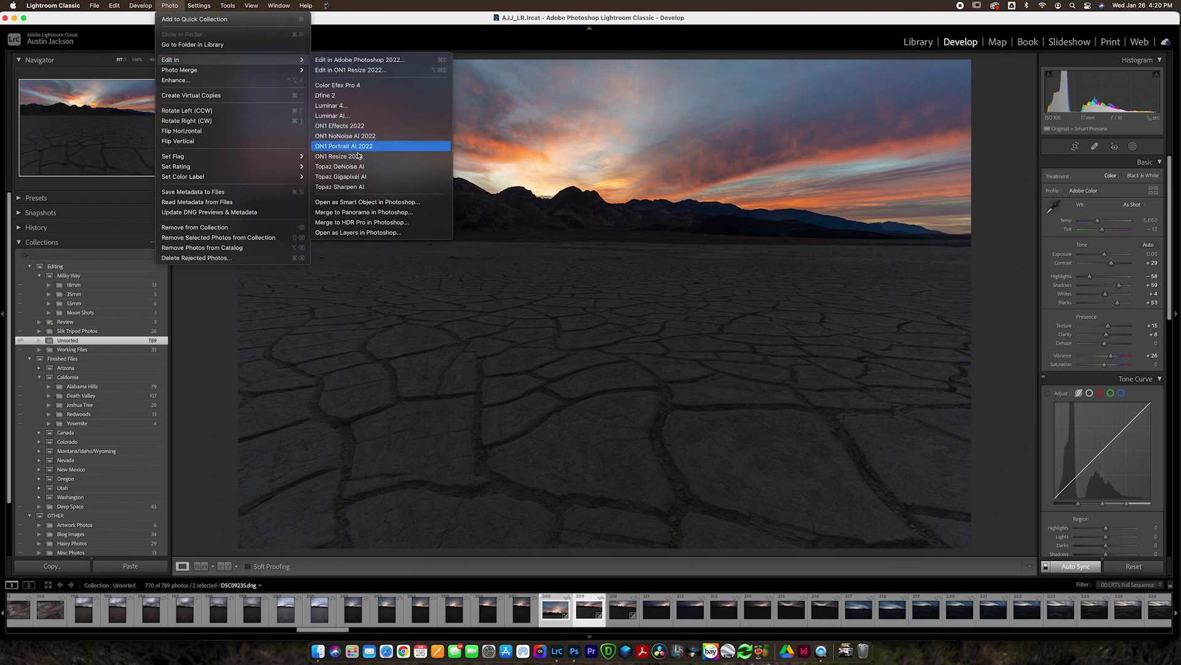
{"action": "left_click", "coordinate": [378, 233]}
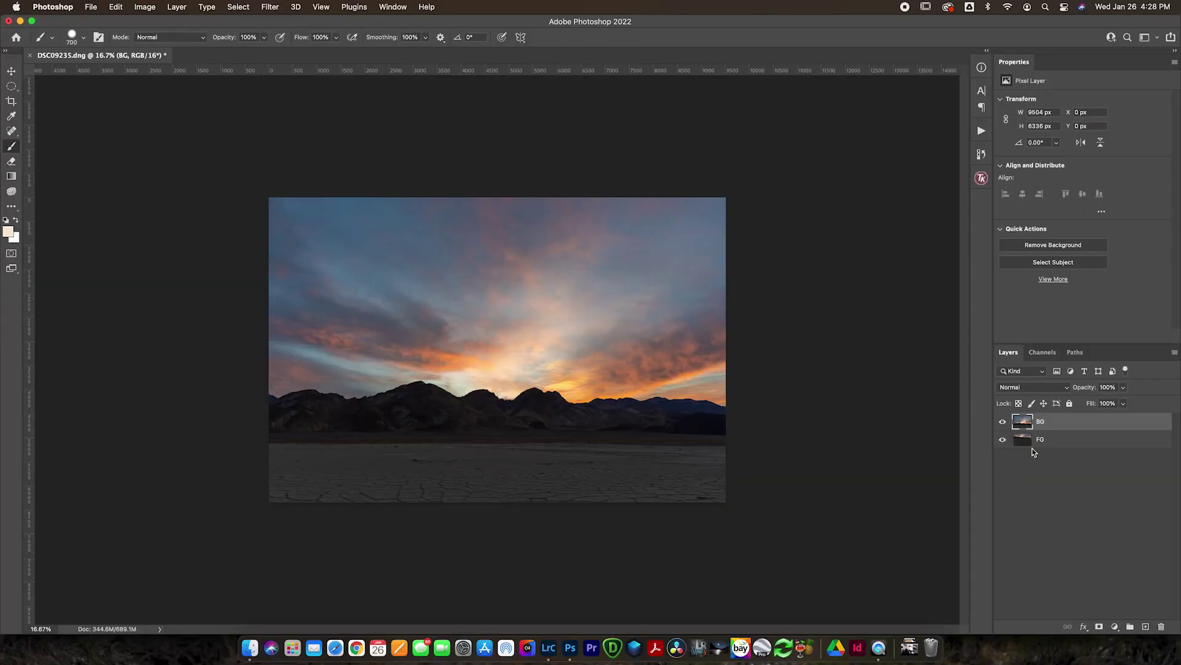
Step: Inspect the FG layer by switching the visibility of the BG layer above it off and on
{"action": "left_click", "coordinate": [1046, 482]}
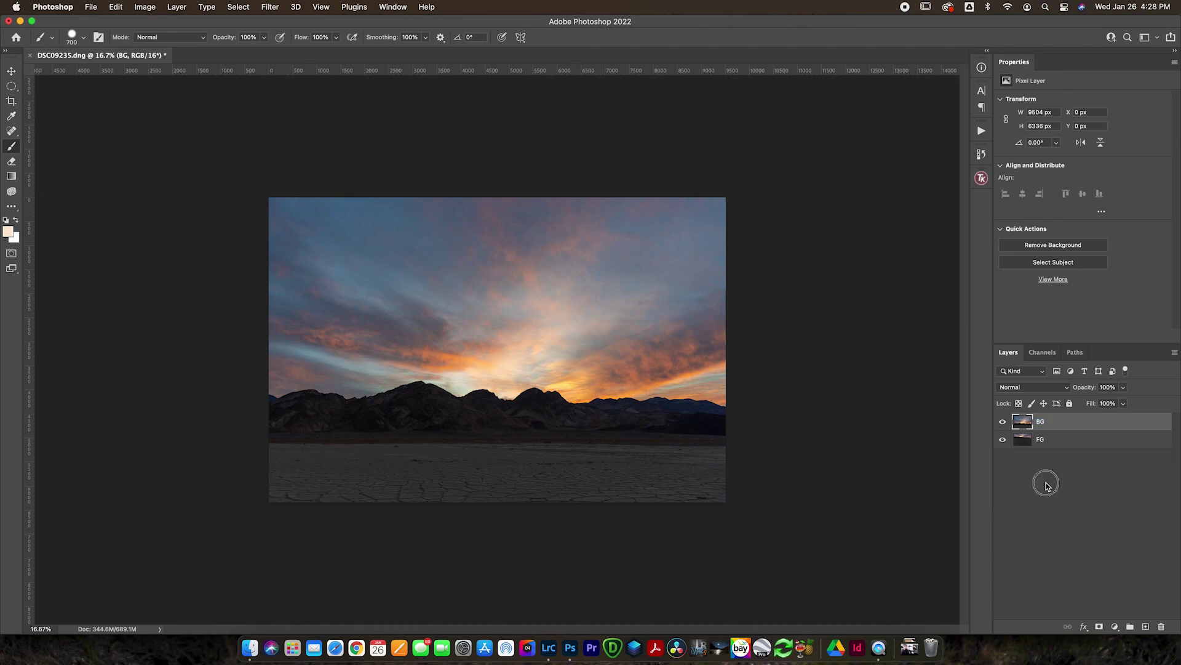
{"action": "left_click", "coordinate": [1043, 441]}
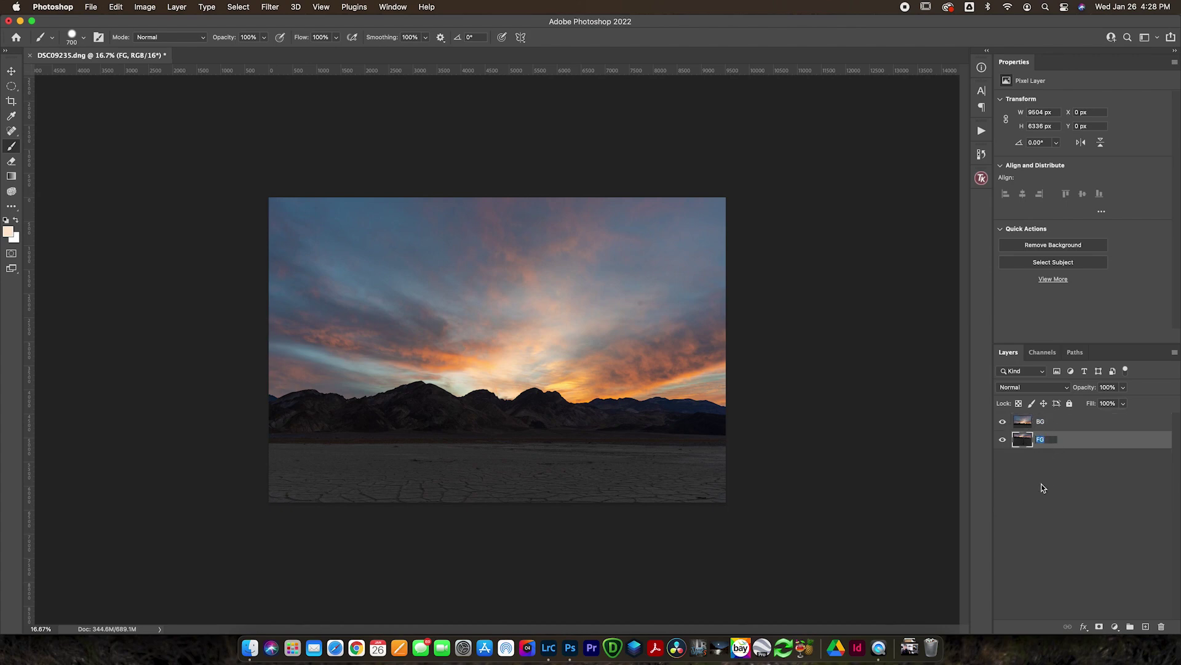
{"action": "left_click", "coordinate": [1003, 422]}
{"action": "left_click", "coordinate": [1003, 422]}
{"action": "left_click", "coordinate": [1003, 422]}
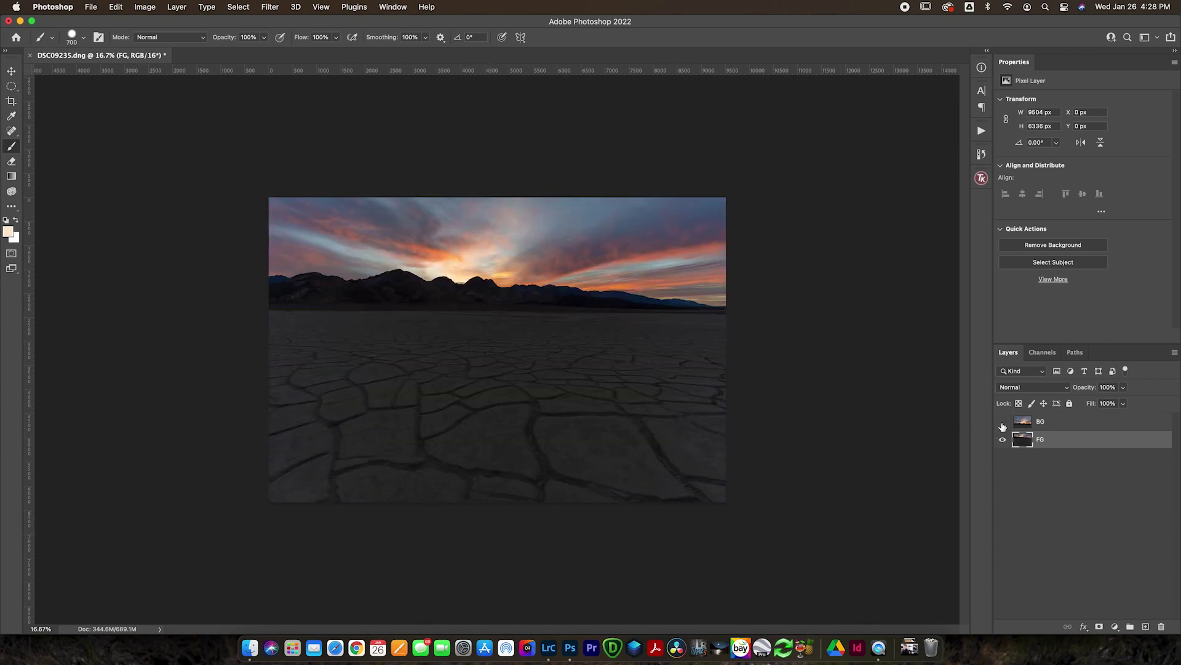
{"action": "left_click", "coordinate": [1003, 423]}
Step: Move the BG layer up to Y -2756 px using 59% opacity for alignment, and restore its opacity to 100%
{"action": "left_click", "coordinate": [1025, 426]}
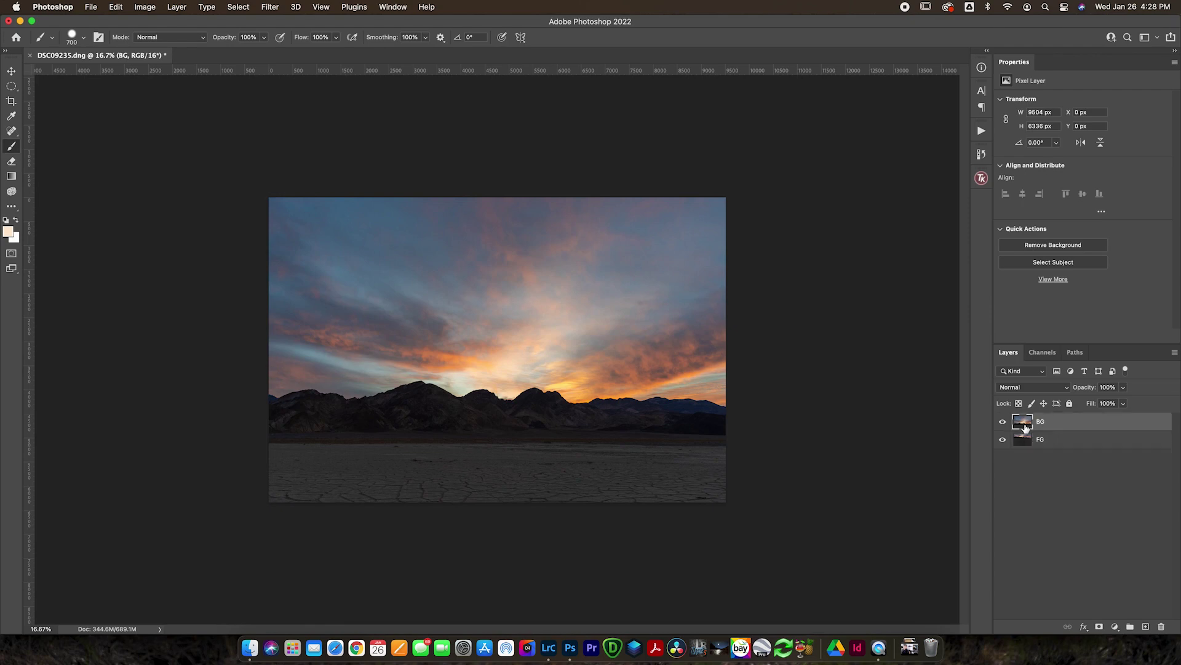
{"action": "left_click_drag", "start_coordinate": [1088, 390], "coordinate": [1052, 394]}
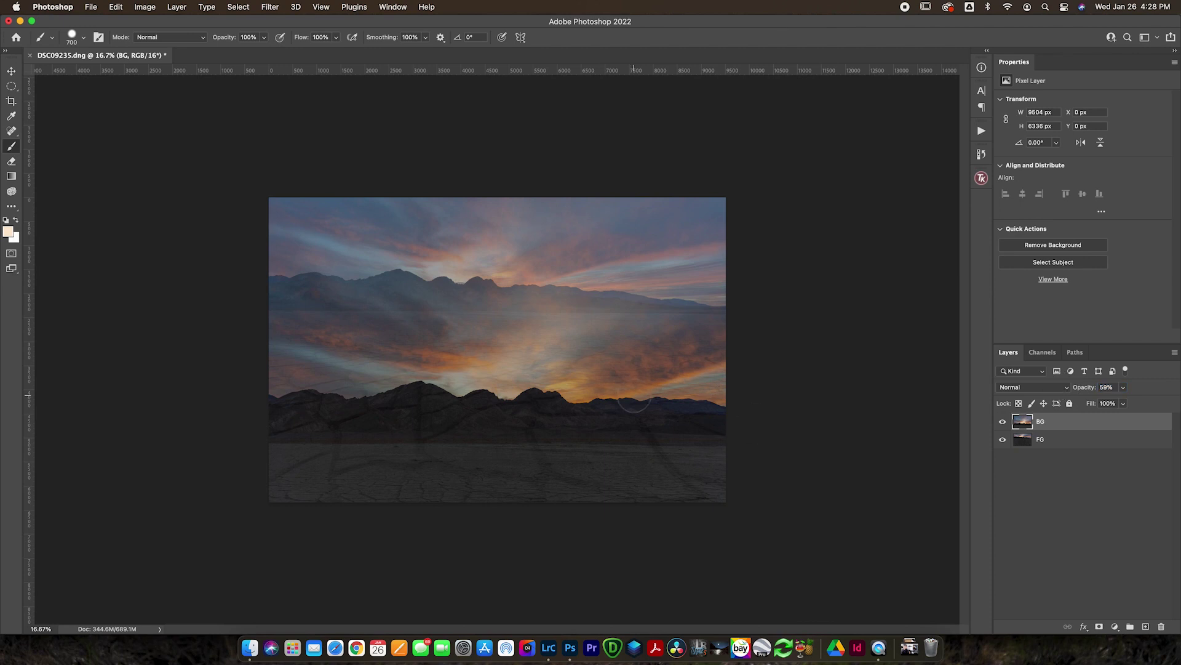
{"action": "key", "text": "super+t"}
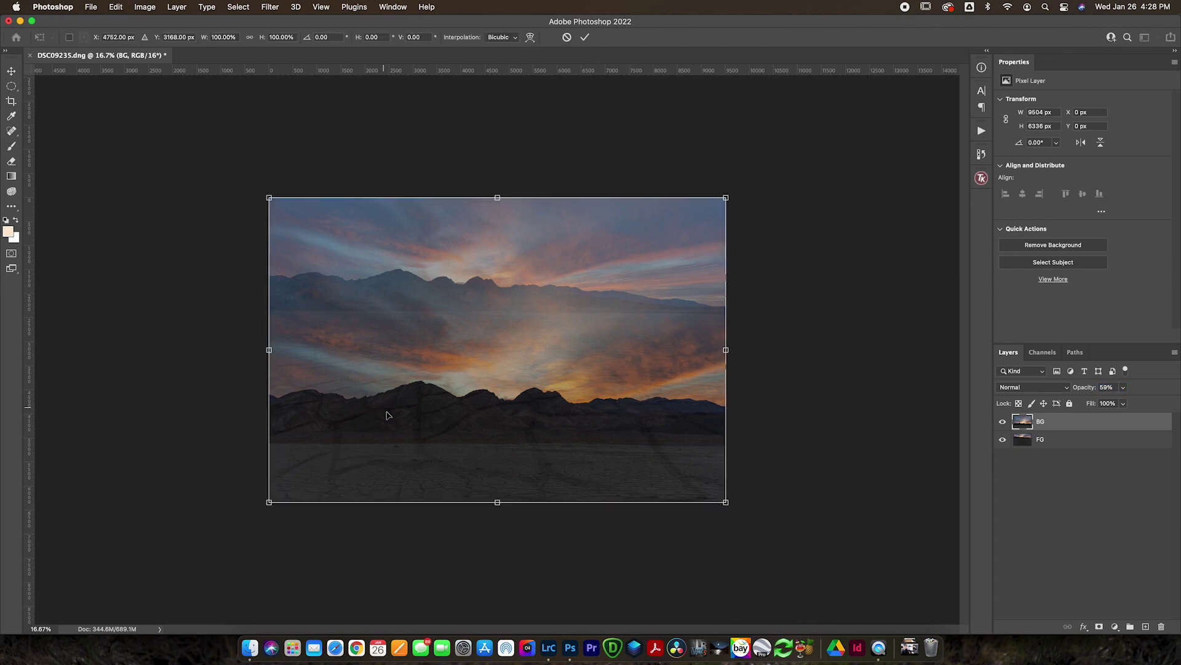
{"action": "left_click_drag", "start_coordinate": [389, 416], "coordinate": [396, 290]}
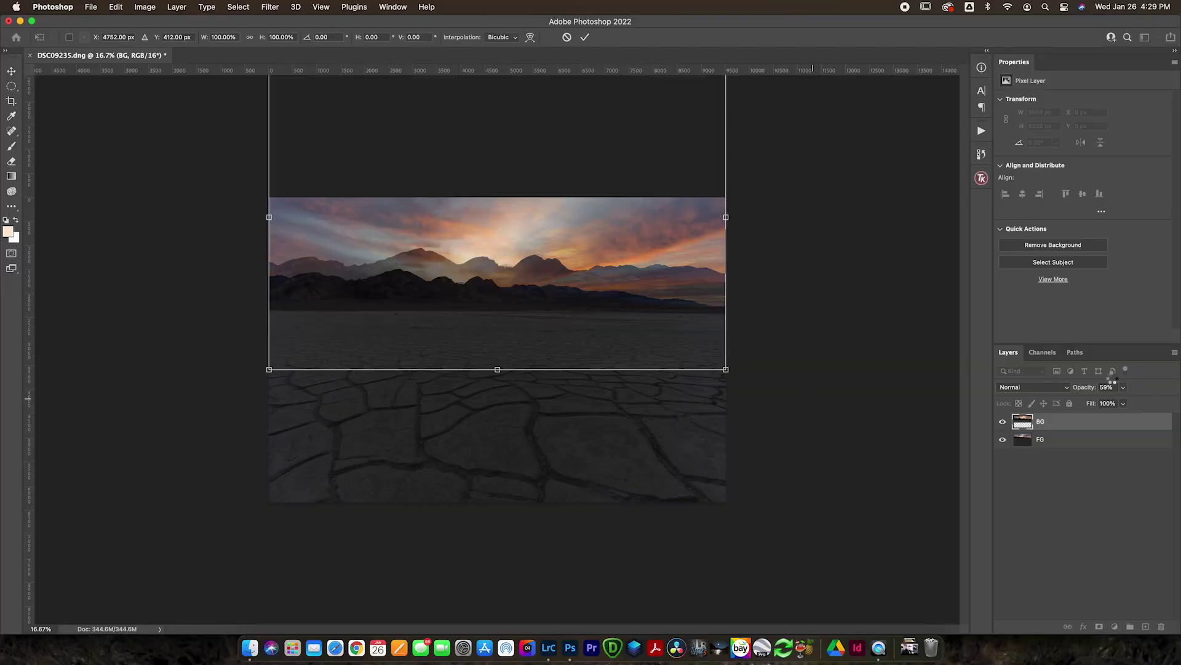
{"action": "key", "text": "Return"}
{"action": "key", "text": "b"}
{"action": "left_click_drag", "start_coordinate": [1077, 387], "coordinate": [1132, 387]}
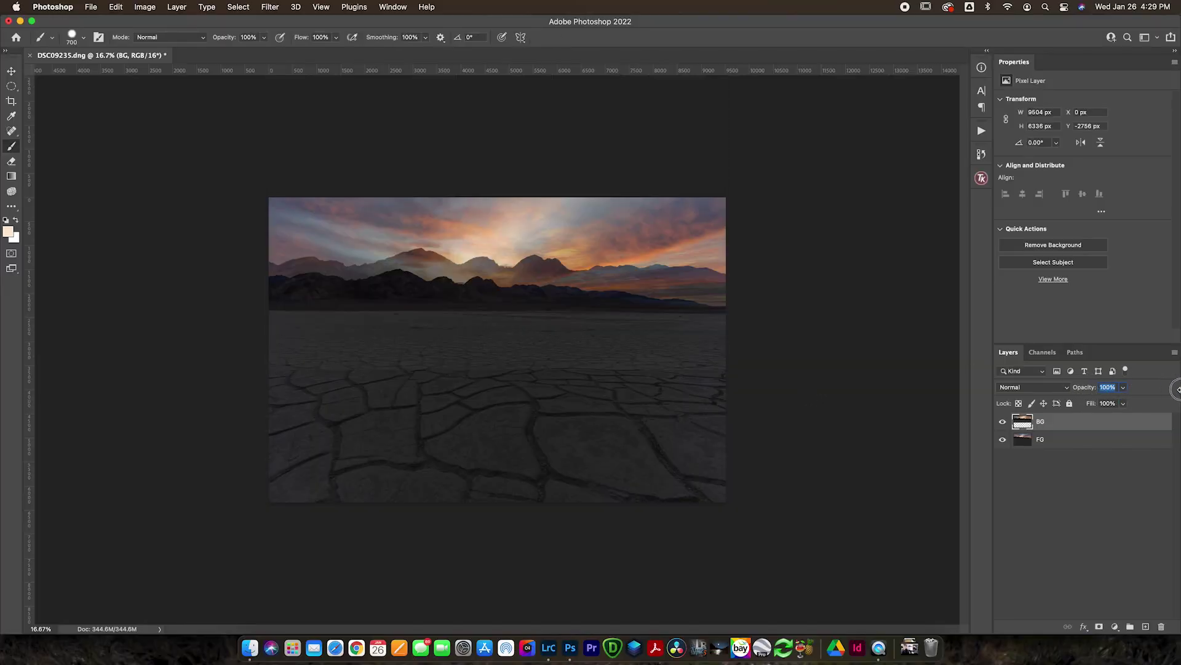
Step: Examine the blend between mountains and cracked ground up close, comparing the image with the BG layer hidden and shown
{"action": "key", "text": "super+space"}
{"action": "left_click", "coordinate": [525, 306]}
{"action": "left_click", "coordinate": [525, 306]}
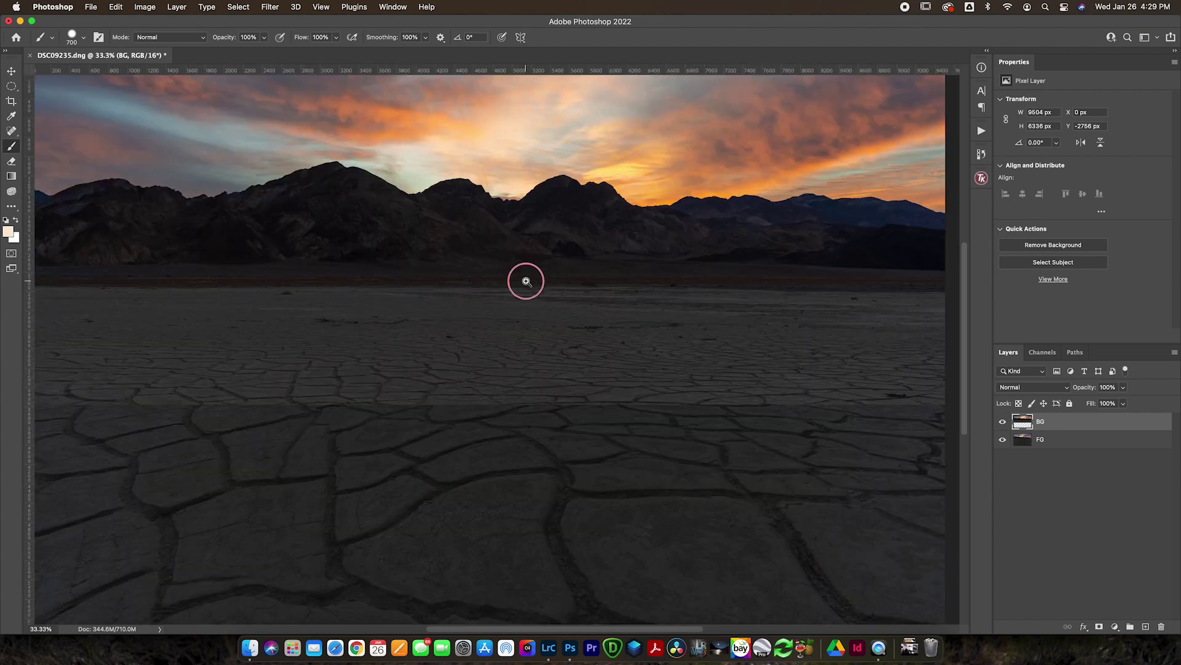
{"action": "left_click", "coordinate": [525, 306]}
{"action": "left_click", "coordinate": [525, 306]}
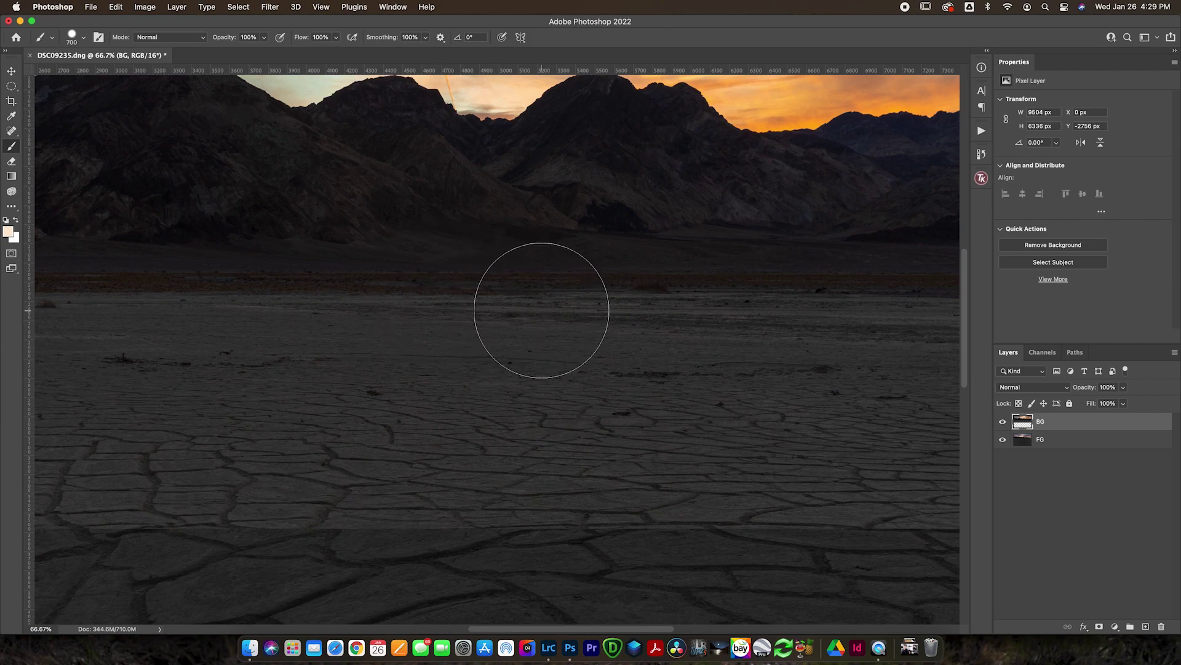
{"action": "left_click", "coordinate": [1002, 422]}
{"action": "left_click", "coordinate": [1003, 422]}
{"action": "left_click", "coordinate": [1002, 422]}
{"action": "key", "text": "super+0"}
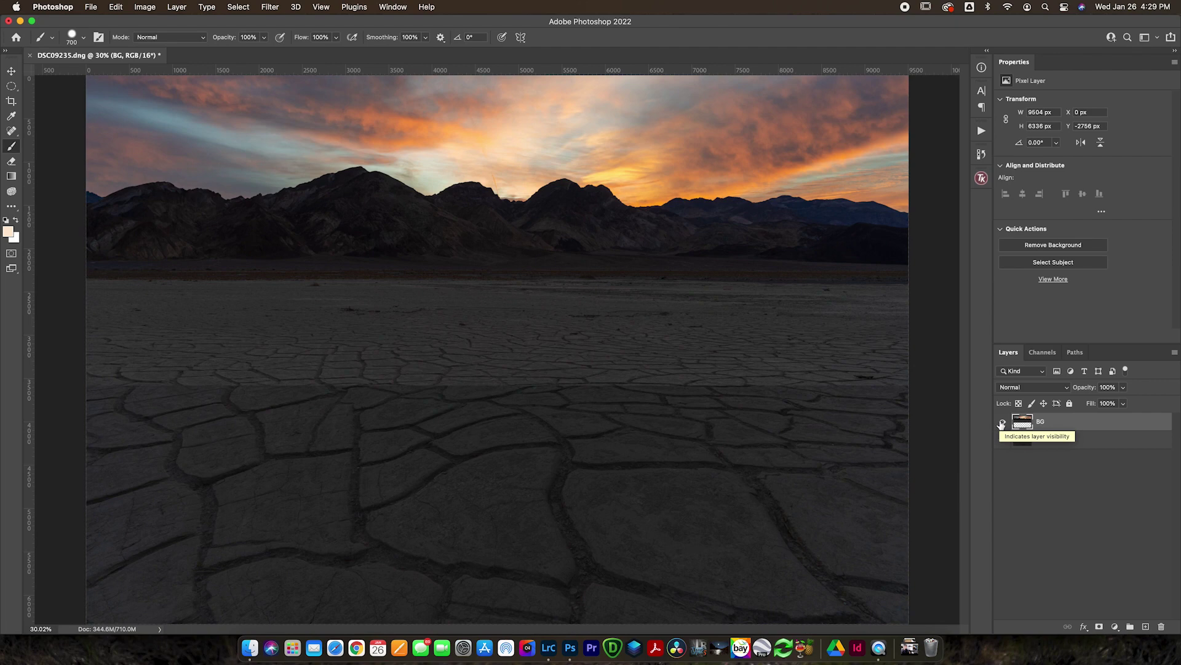
{"action": "key", "text": "super+minus"}
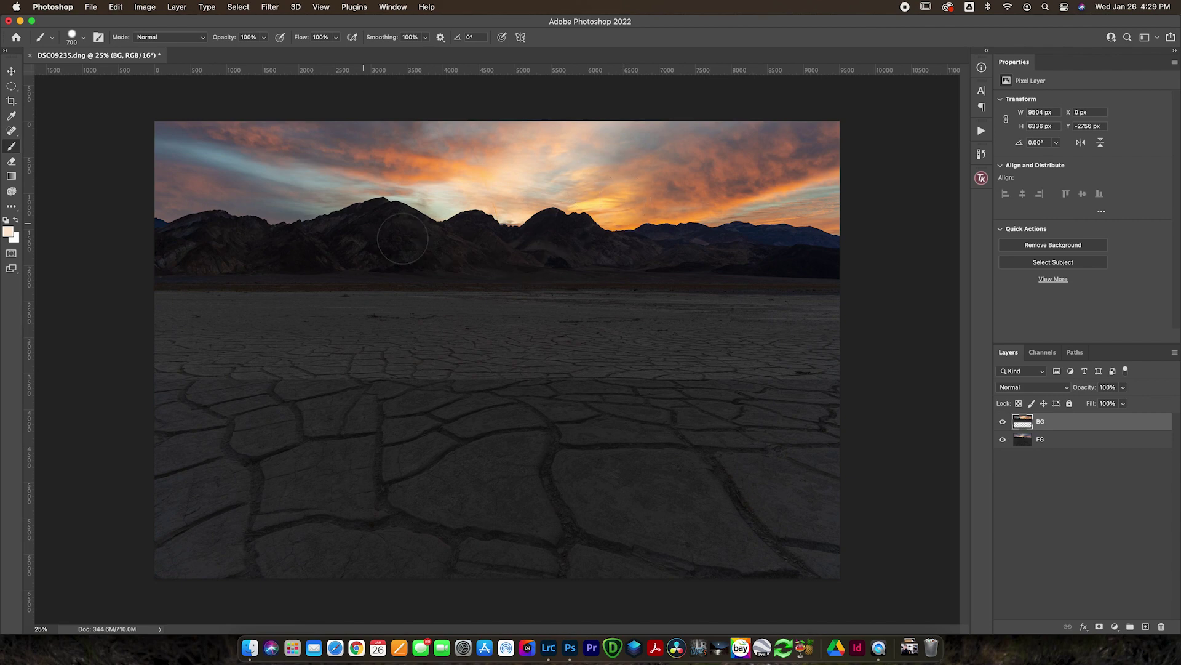
Step: Squash the FG layer vertically from its top edge to 87.89% height with the BG layer hidden, and show BG again
{"action": "left_click", "coordinate": [1002, 421]}
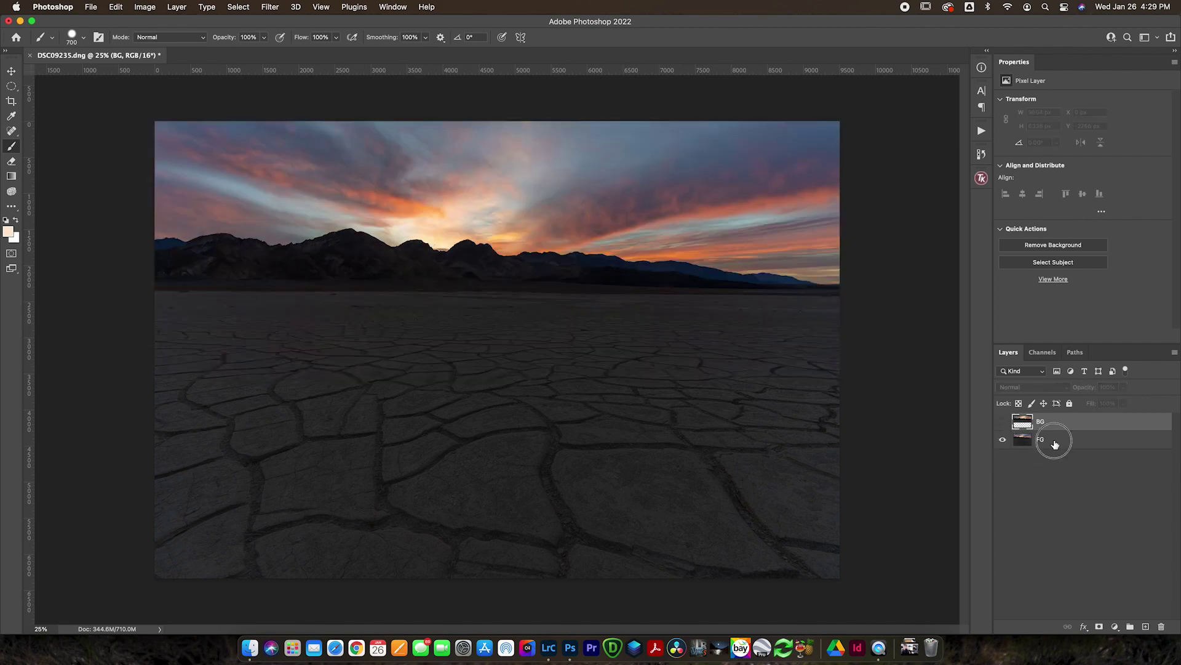
{"action": "left_click", "coordinate": [1031, 442]}
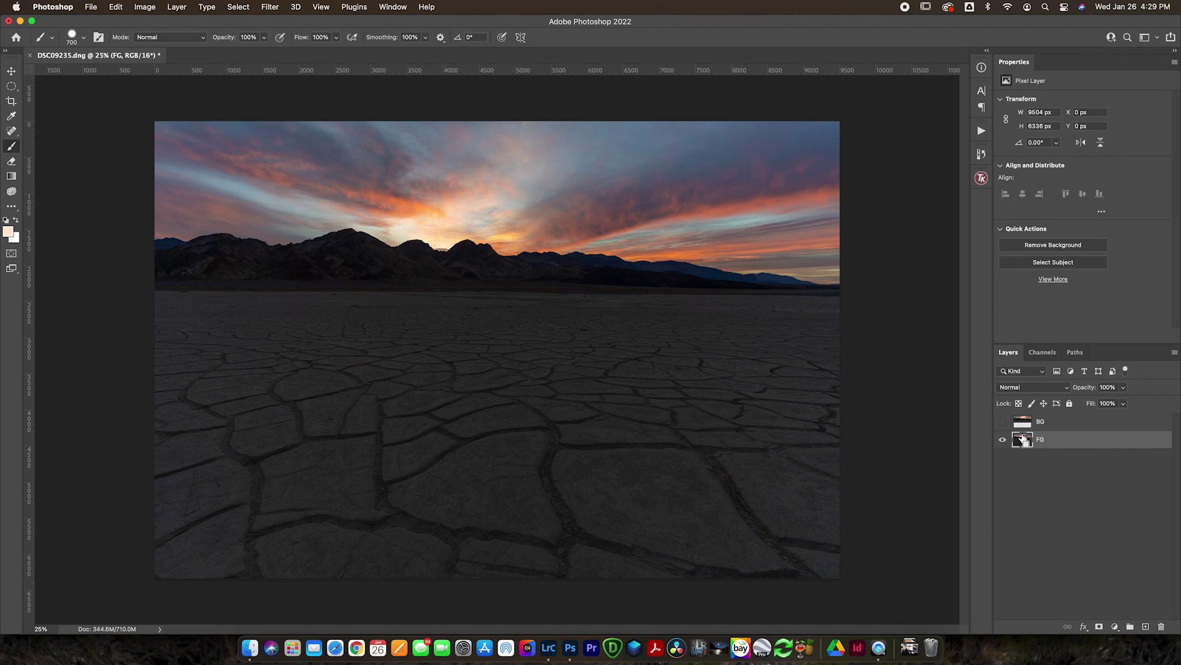
{"action": "key", "text": "super+t"}
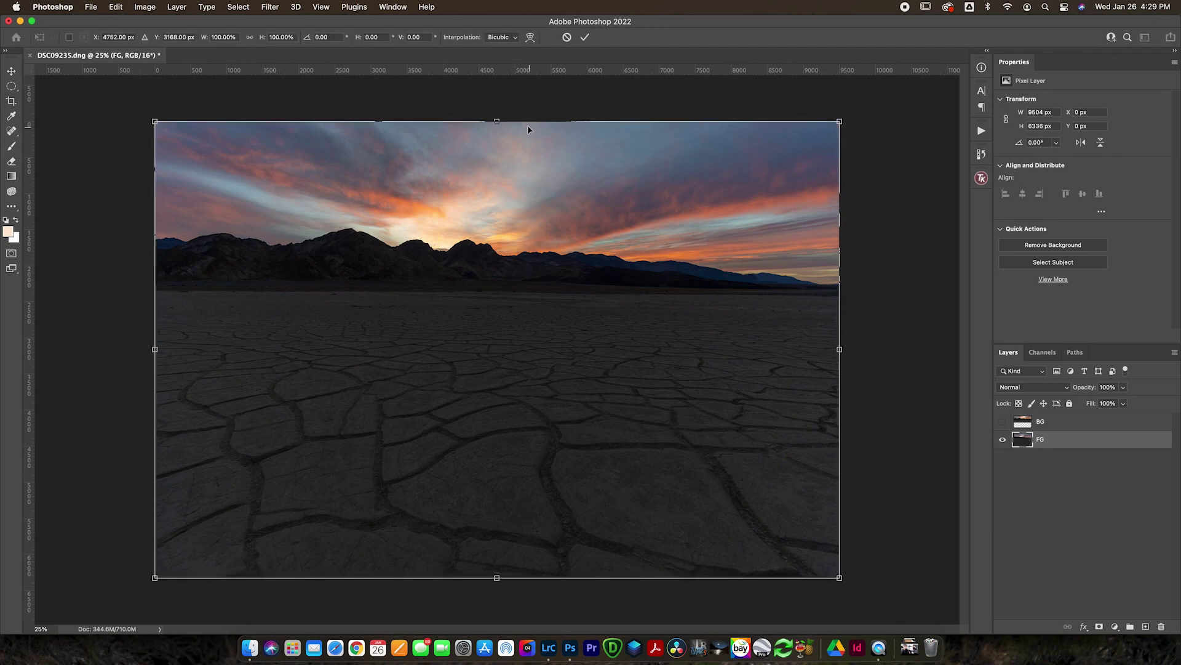
{"action": "left_click_drag", "start_coordinate": [497, 121], "coordinate": [497, 177]}
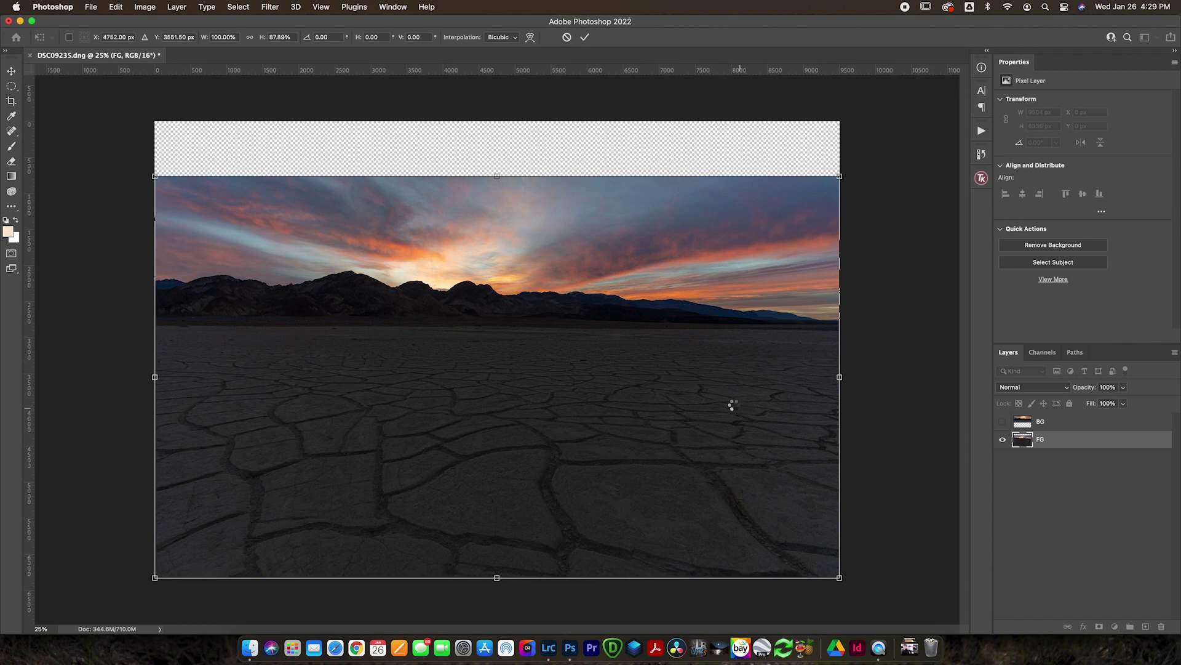
{"action": "left_click", "coordinate": [1002, 421]}
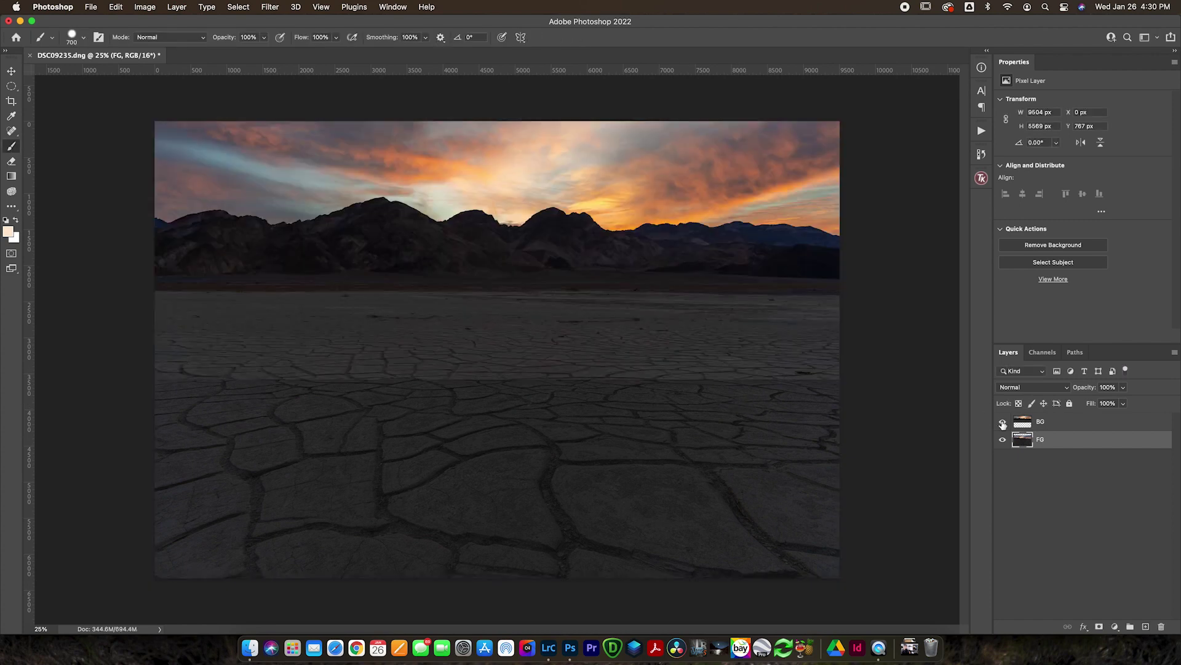
Step: Move the BG layer down to Y -2249 px using 60% opacity for alignment, and restore its opacity to 100%
{"action": "left_click", "coordinate": [1053, 422]}
{"action": "left_click_drag", "start_coordinate": [1086, 388], "coordinate": [1066, 392]}
{"action": "key", "text": "ctrl+t"}
{"action": "mouse_move", "coordinate": [522, 303]}
{"action": "left_mouse_down"}
{"action": "mouse_move", "coordinate": [519, 334]}
{"action": "mouse_move", "coordinate": [525, 326]}
{"action": "left_mouse_up"}
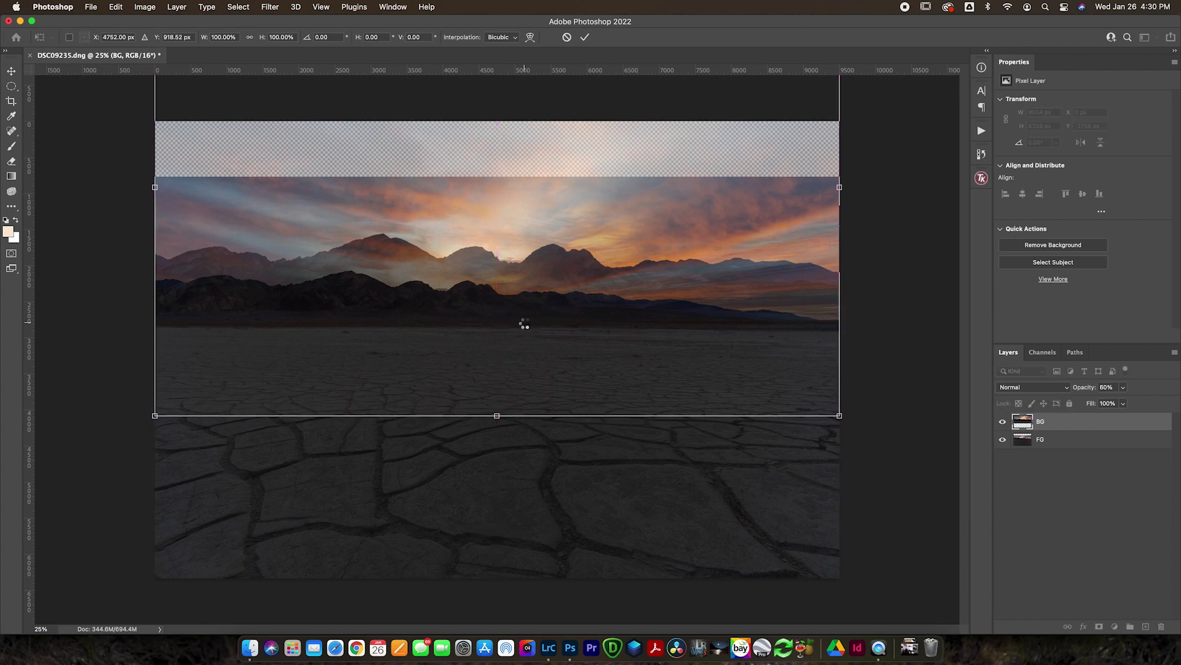
{"action": "key", "text": "b"}
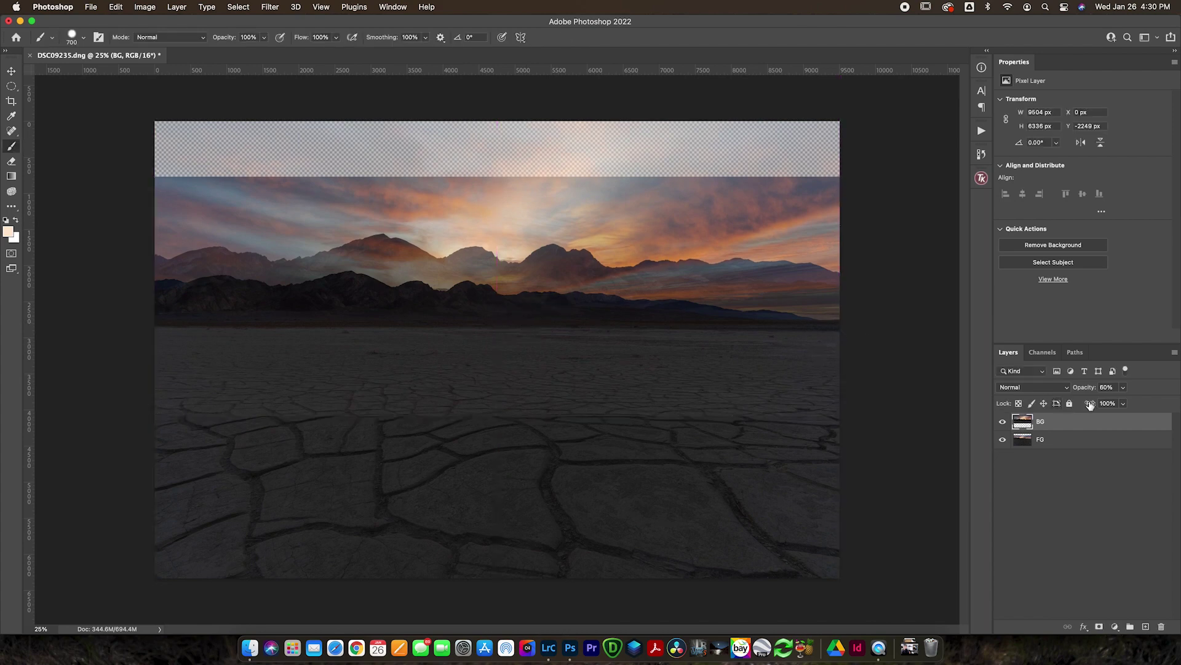
{"action": "left_click_drag", "start_coordinate": [1086, 392], "coordinate": [1179, 399]}
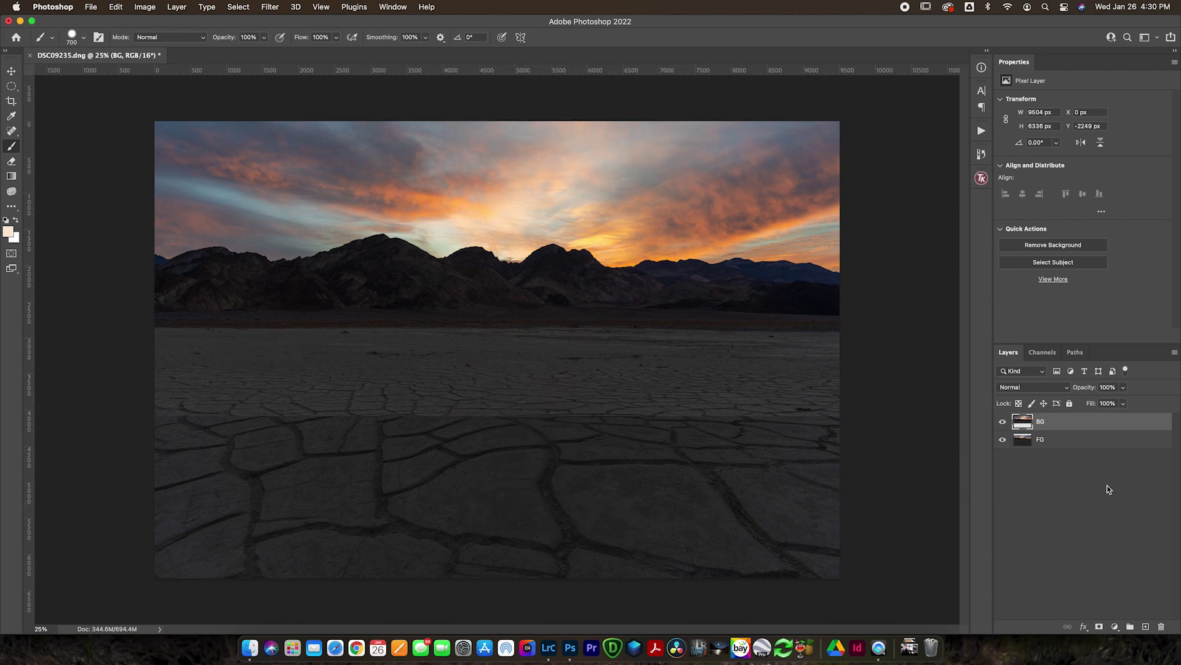
Step: Add a Brightness/Contrast adjustment clipped to the BG layer with Brightness -40, and compare the image with BG hidden and shown
{"action": "left_click", "coordinate": [1114, 625]}
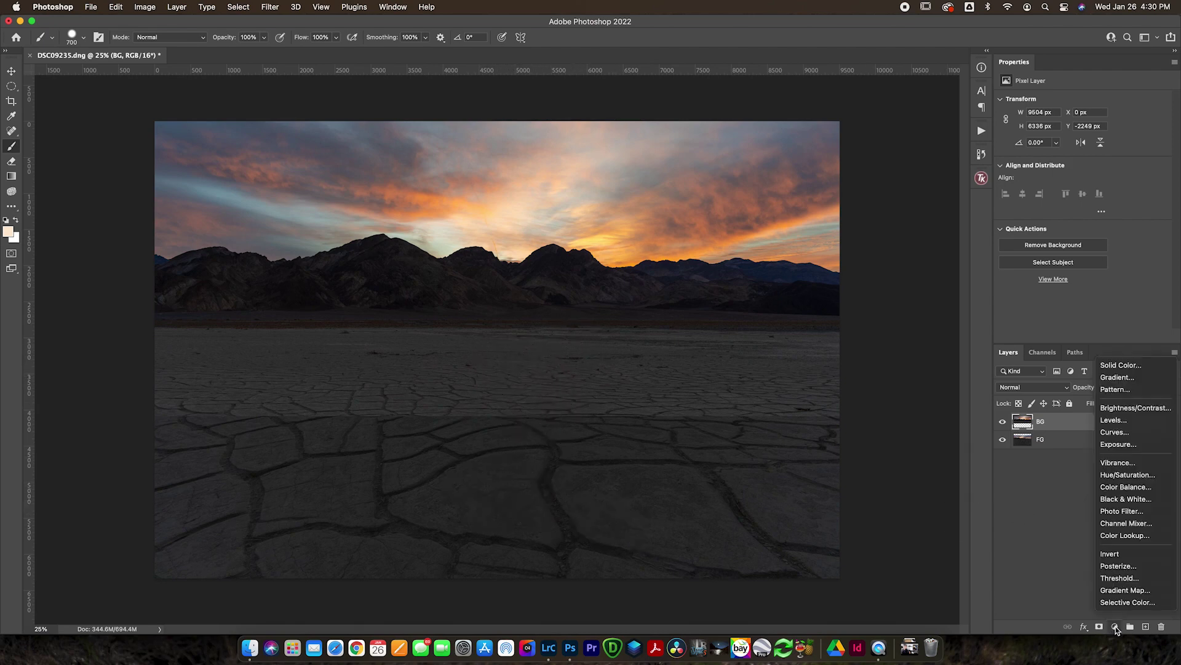
{"action": "left_click", "coordinate": [1116, 410]}
{"action": "left_click", "coordinate": [1093, 335]}
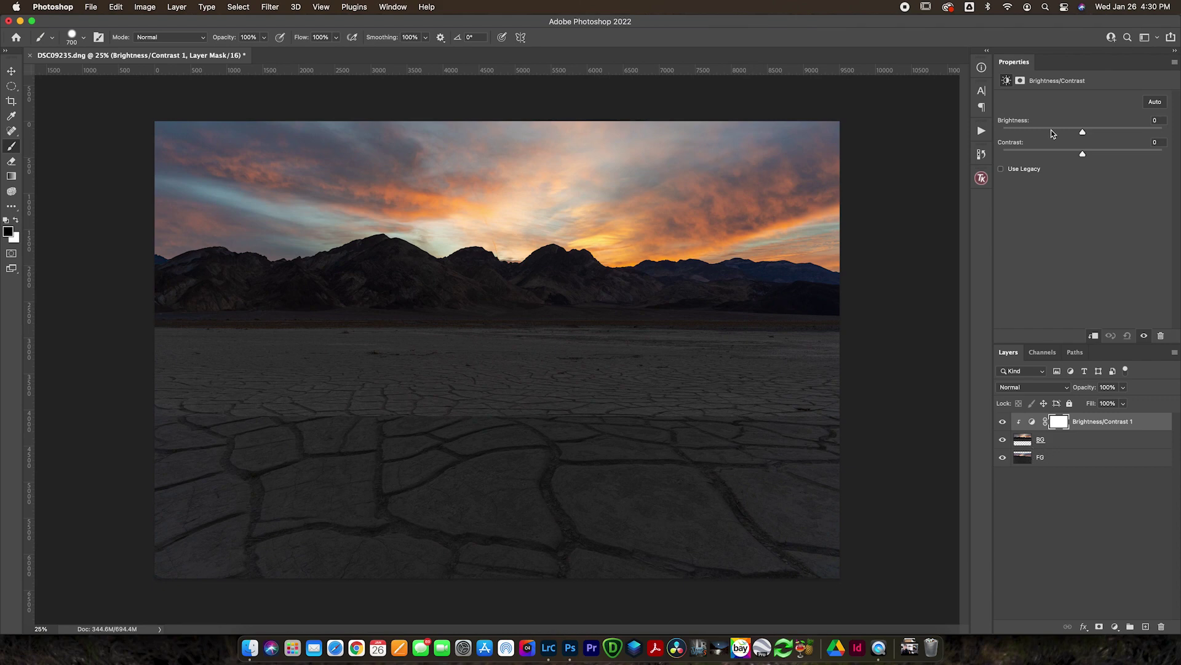
{"action": "mouse_move", "coordinate": [1073, 135]}
{"action": "left_mouse_down"}
{"action": "mouse_move", "coordinate": [1046, 134]}
{"action": "mouse_move", "coordinate": [1061, 134]}
{"action": "left_mouse_up"}
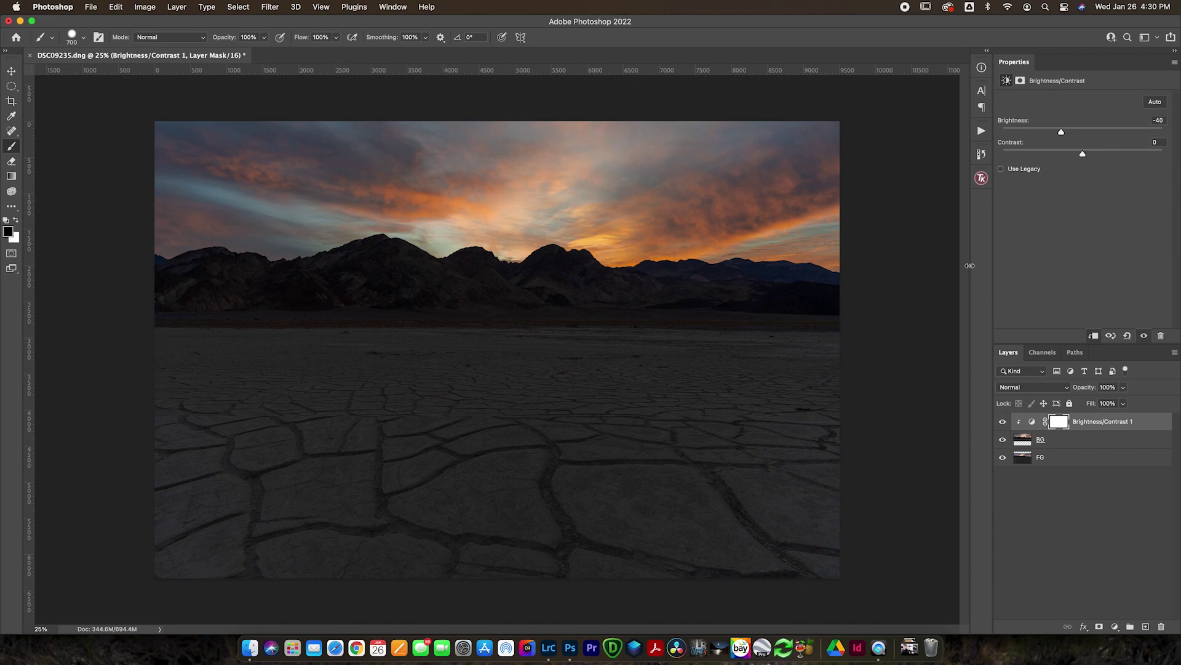
{"action": "left_click", "coordinate": [1003, 440]}
{"action": "left_click", "coordinate": [1003, 441]}
{"action": "left_click", "coordinate": [1003, 440]}
{"action": "left_click", "coordinate": [1002, 440]}
Step: Add a layer mask to BG and paint its lower part black over the cracked ground with a 1200 px brush
{"action": "left_click", "coordinate": [1024, 441]}
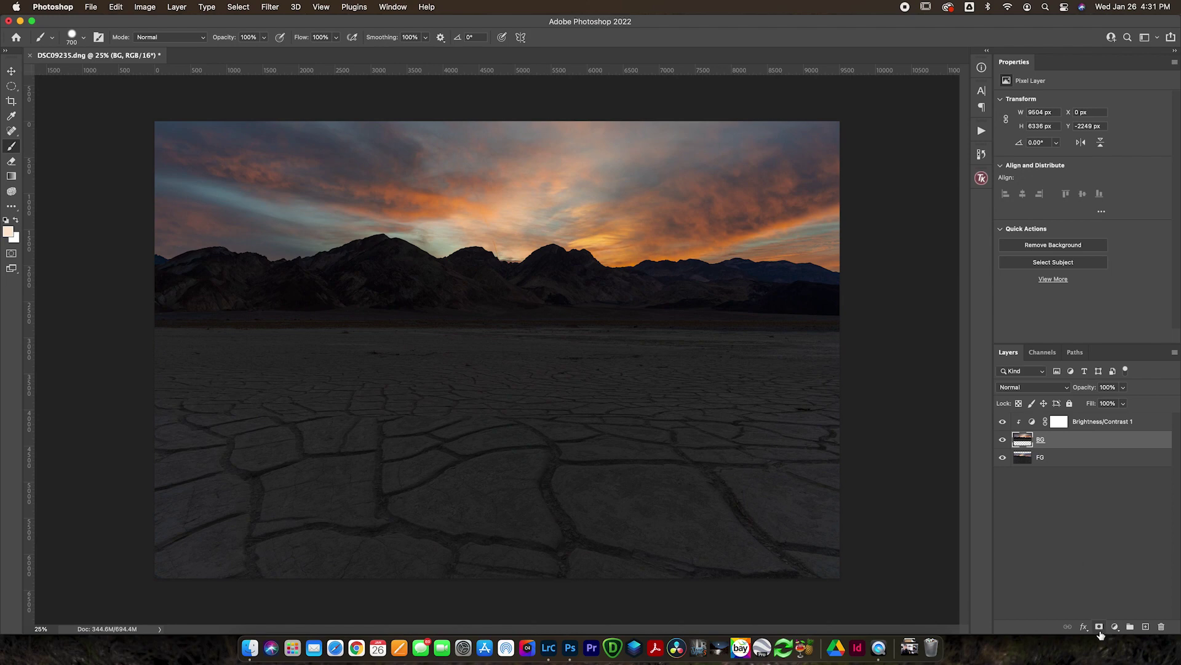
{"action": "left_click", "coordinate": [1100, 626]}
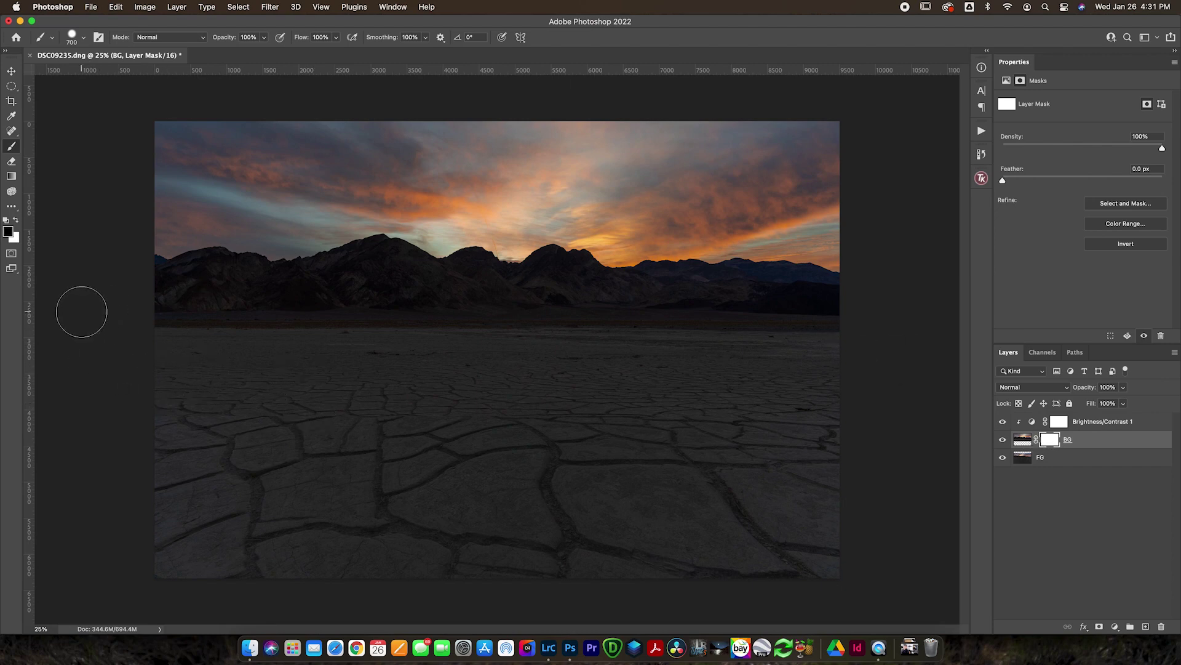
{"action": "left_click", "coordinate": [84, 39]}
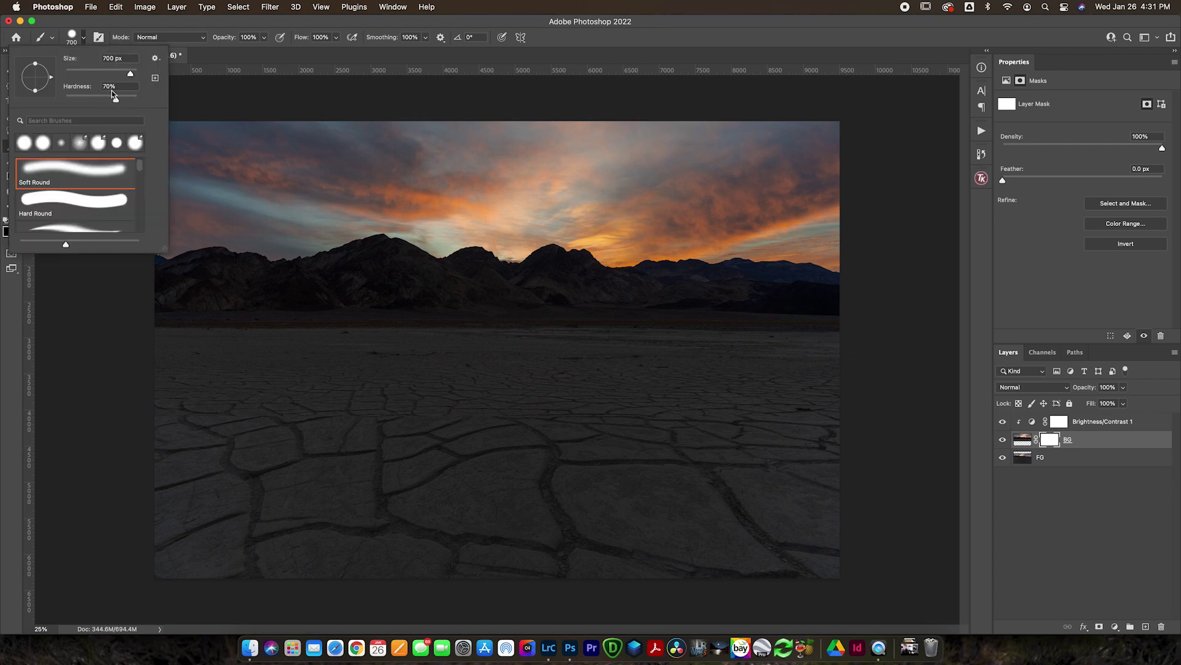
{"action": "left_click", "coordinate": [84, 39]}
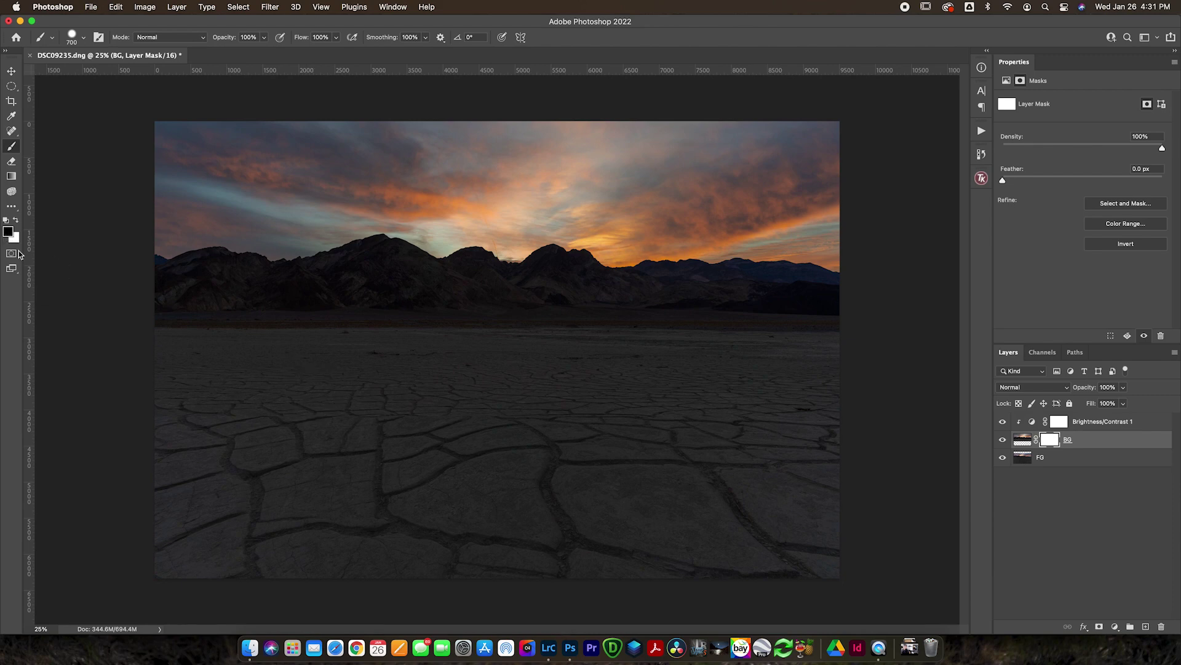
{"action": "key", "text": "bracketright"}
{"action": "key", "text": "bracketright"}
{"action": "key", "text": "bracketright"}
{"action": "key", "text": "bracketright"}
{"action": "key", "text": "bracketright"}
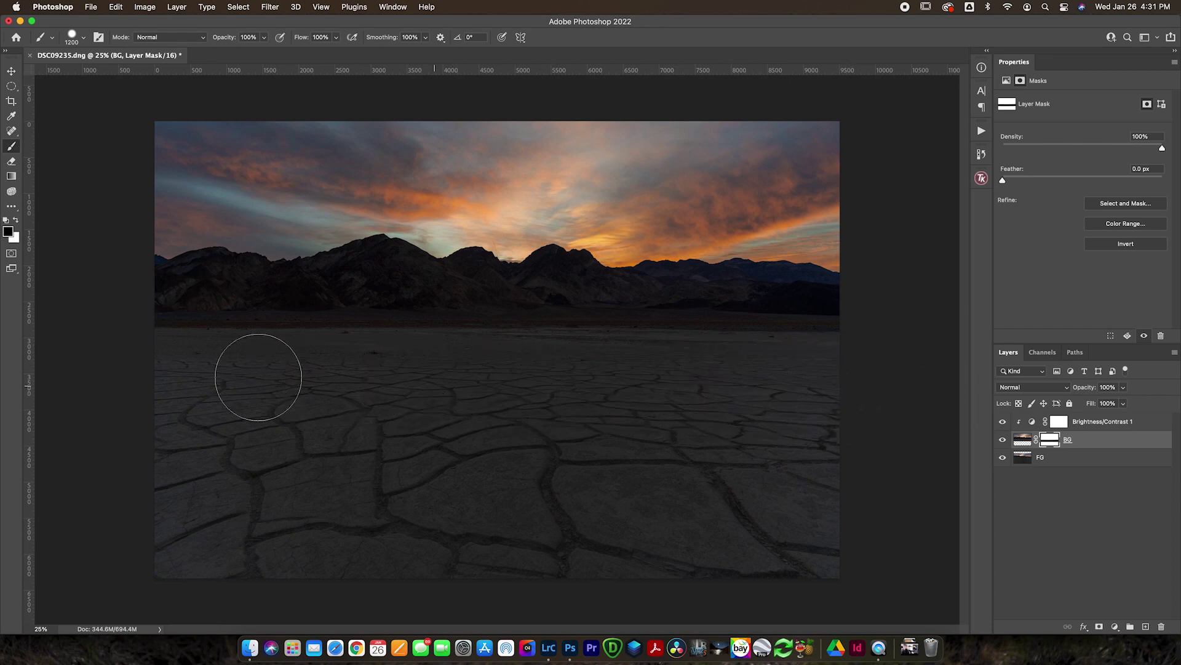
Step: Refine the BG mask along the far edge of the cracked ground across the full image width with a 300 px black brush
{"action": "key", "text": "super+equal"}
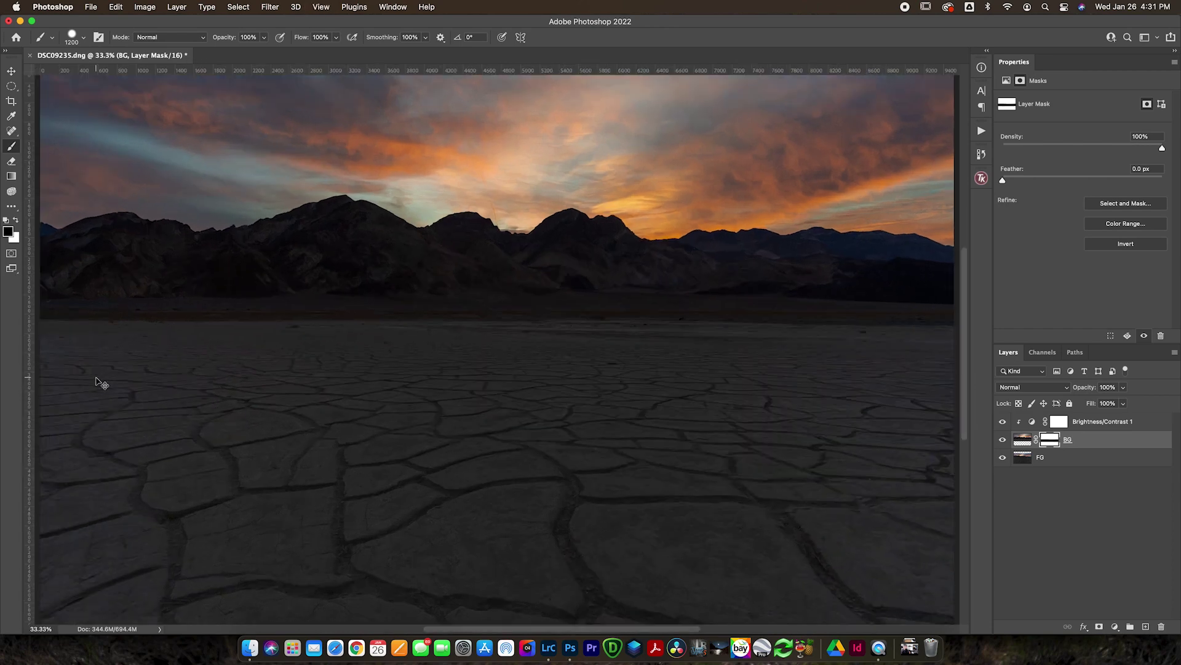
{"action": "key", "text": "super+equal"}
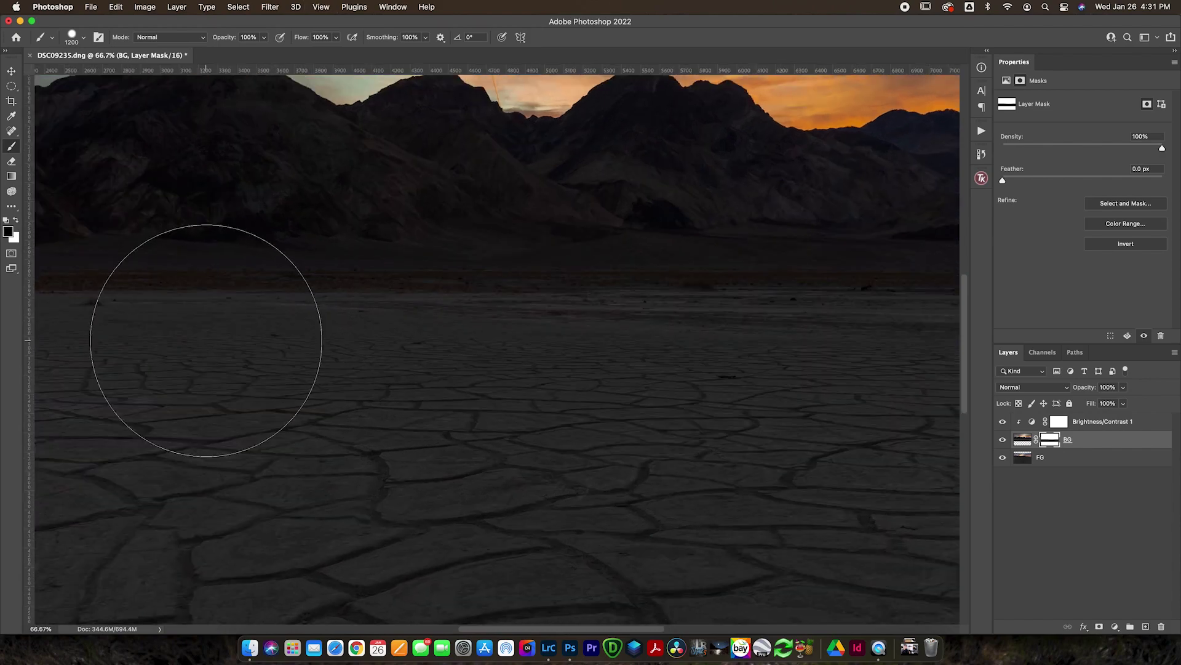
{"action": "key", "text": "super+equal"}
{"action": "left_click_drag", "start_coordinate": [205, 338], "coordinate": [792, 360]}
{"action": "key", "text": "bracketleft"}
{"action": "key", "text": "bracketleft"}
{"action": "key", "text": "bracketleft"}
{"action": "key", "text": "bracketleft"}
{"action": "key", "text": "bracketleft"}
{"action": "key", "text": "bracketleft"}
{"action": "key", "text": "bracketleft"}
{"action": "key", "text": "bracketleft"}
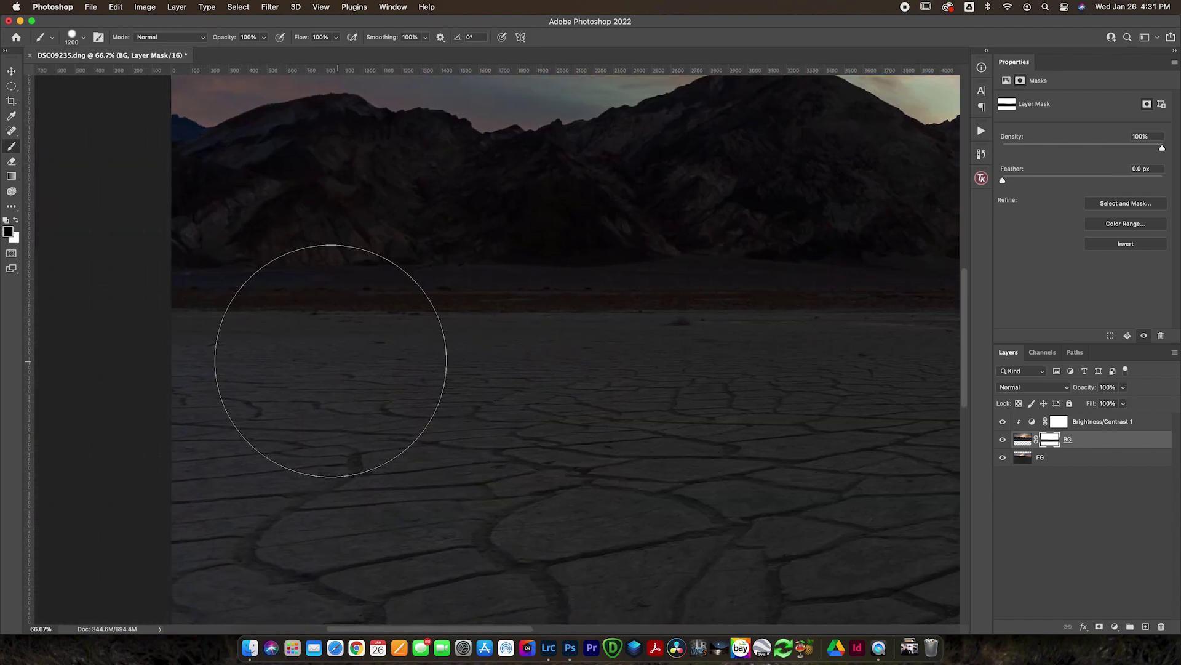
{"action": "key", "text": "bracketleft"}
{"action": "key", "text": "bracketleft"}
{"action": "key", "text": "bracketleft"}
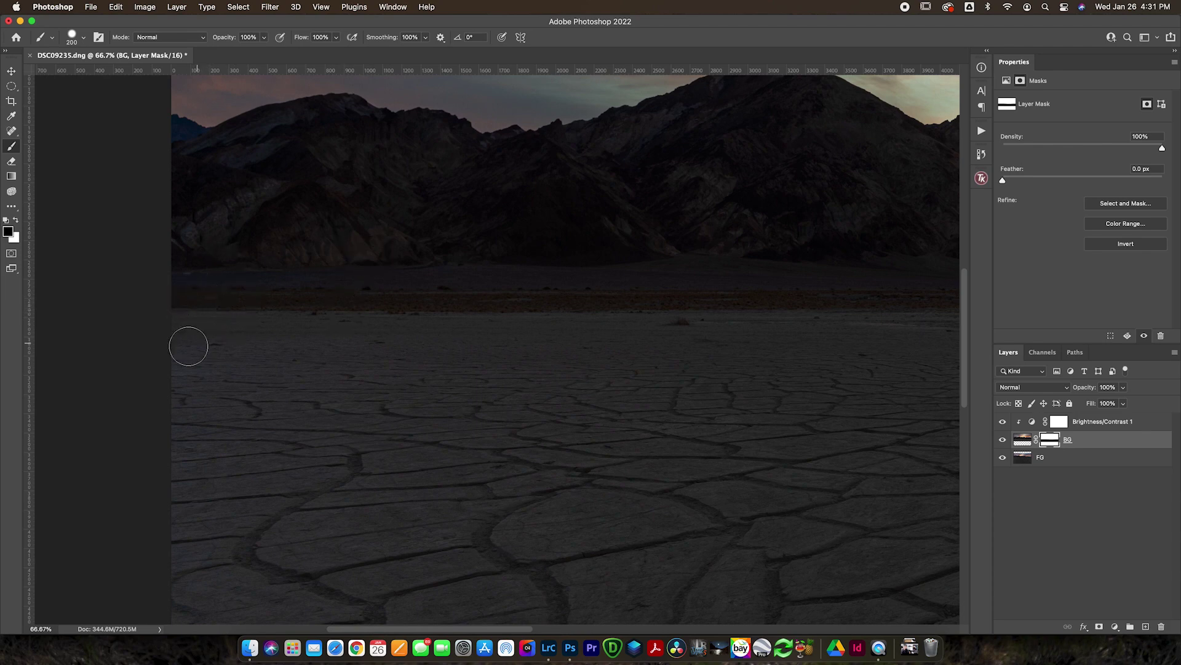
{"action": "key", "text": "bracketright"}
{"action": "left_click_drag", "start_coordinate": [691, 338], "coordinate": [314, 402]}
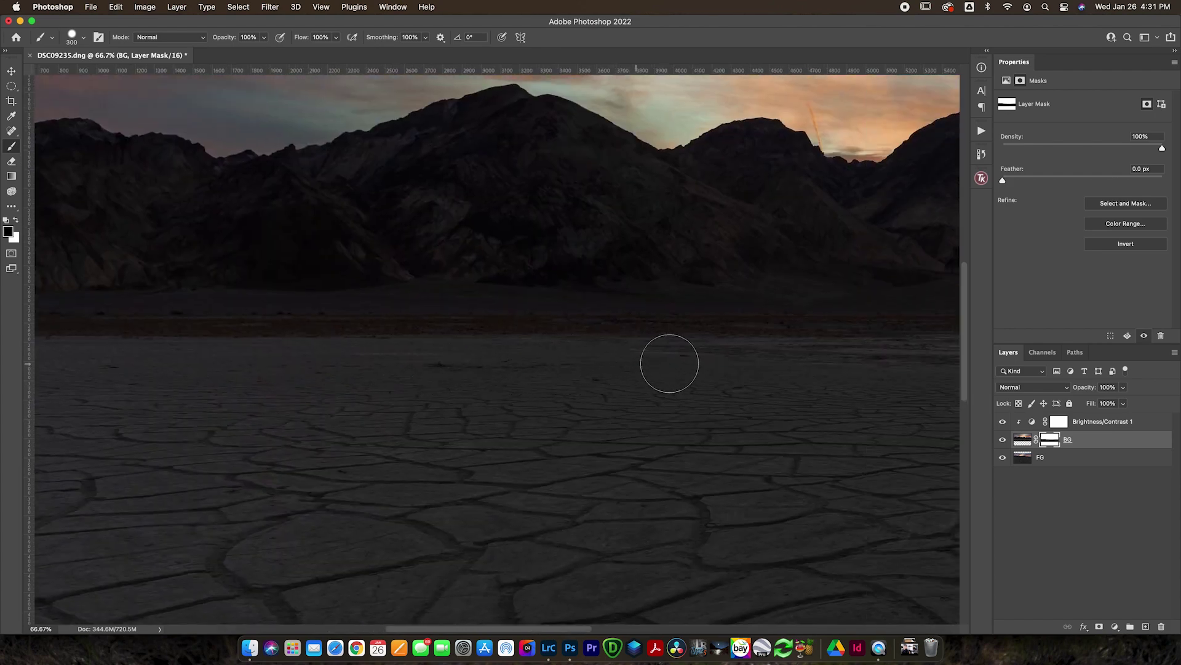
{"action": "left_click_drag", "start_coordinate": [657, 364], "coordinate": [285, 374]}
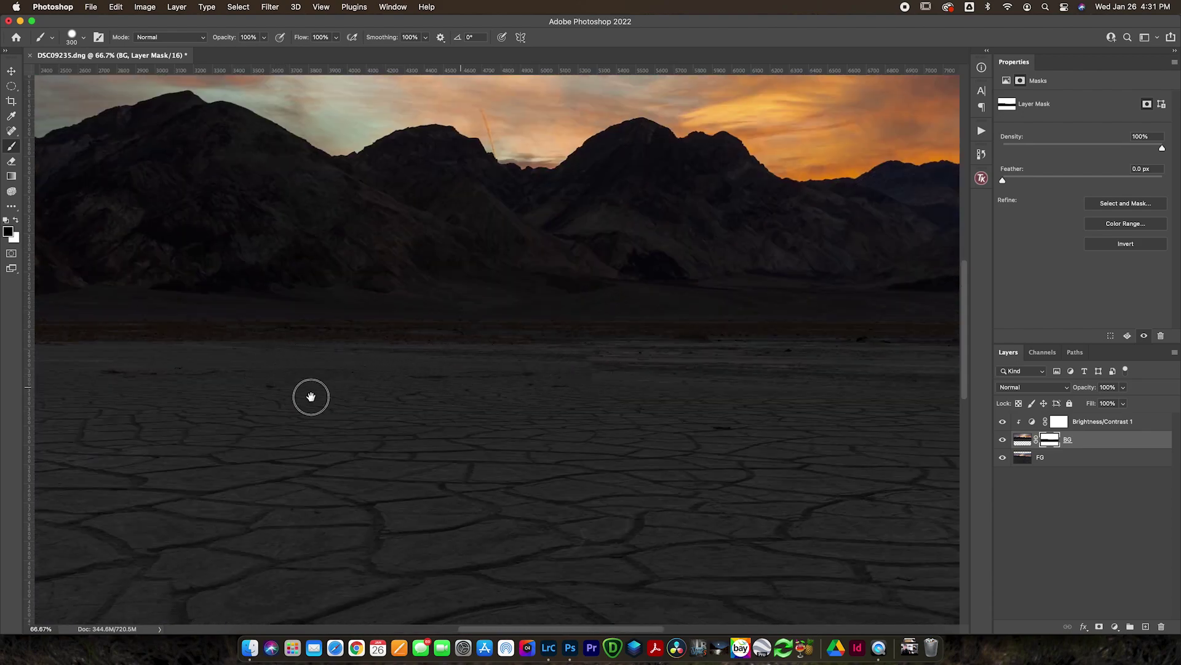
{"action": "left_click_drag", "start_coordinate": [310, 397], "coordinate": [295, 390]}
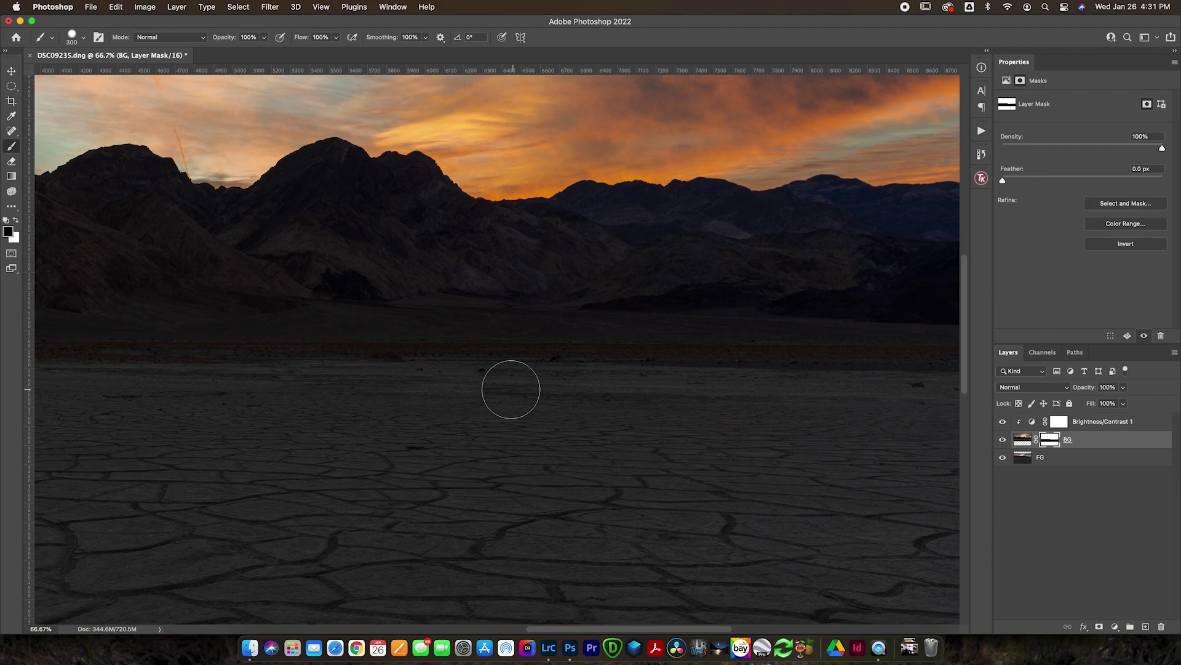
{"action": "left_click_drag", "start_coordinate": [791, 394], "coordinate": [312, 416]}
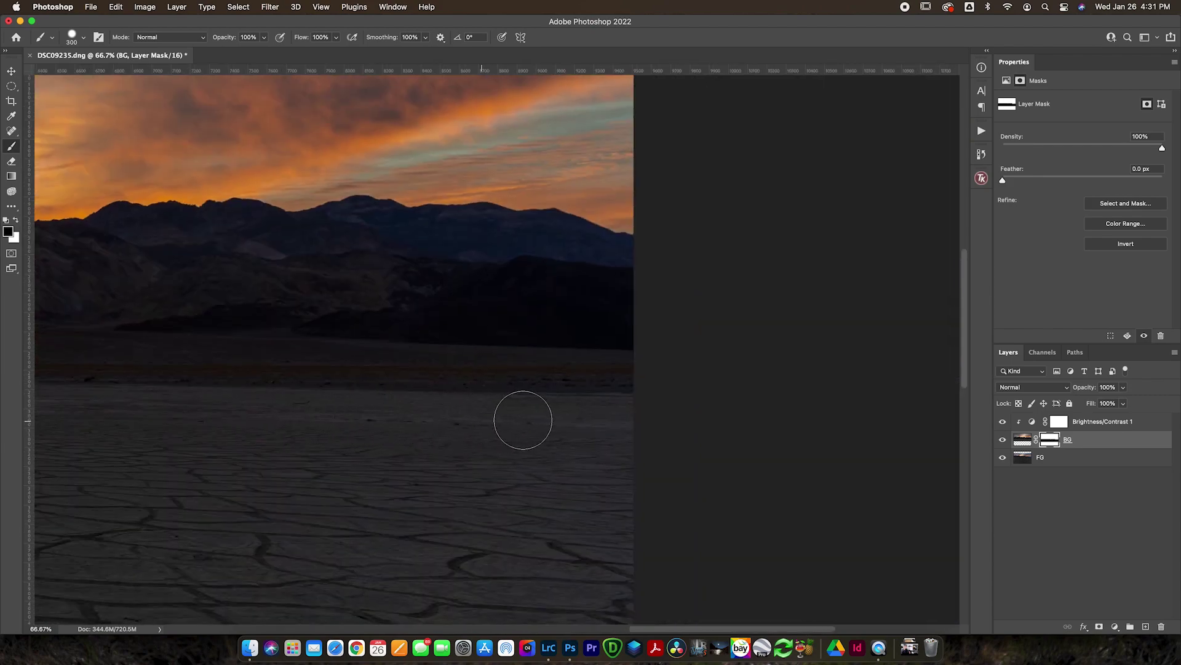
Step: Examine the masked blend across the whole width up close, and compare the full image with the BG layer hidden and shown
{"action": "left_click_drag", "start_coordinate": [418, 468], "coordinate": [679, 467]}
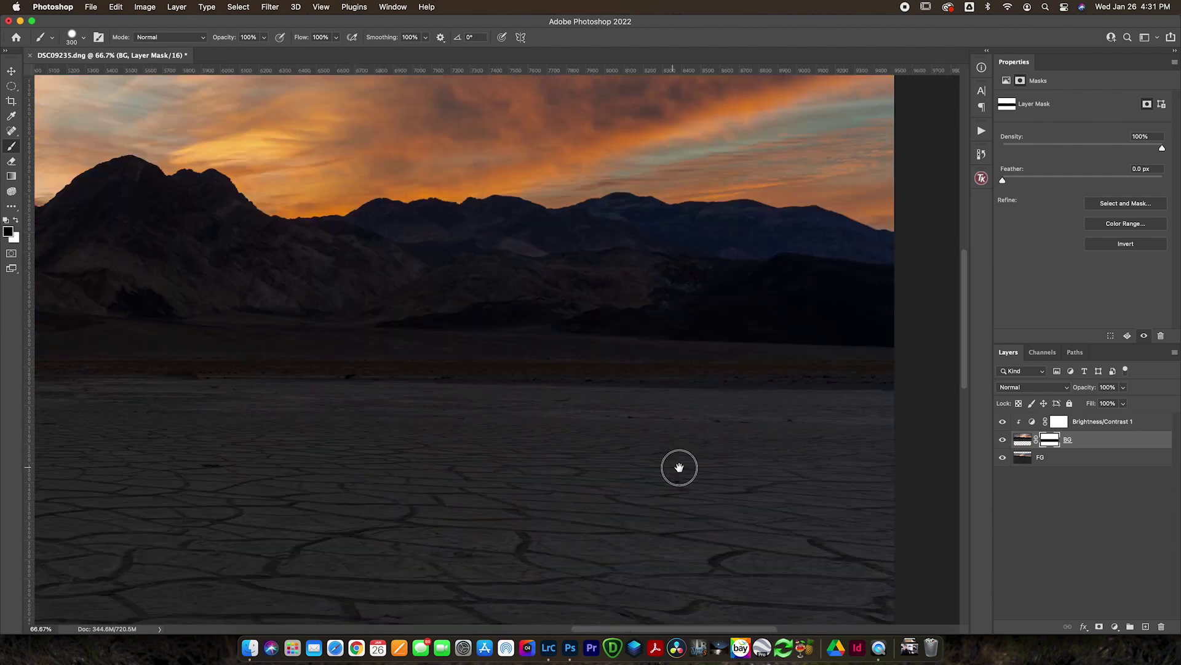
{"action": "left_click_drag", "start_coordinate": [232, 456], "coordinate": [657, 425]}
{"action": "left_click_drag", "start_coordinate": [290, 401], "coordinate": [707, 398]}
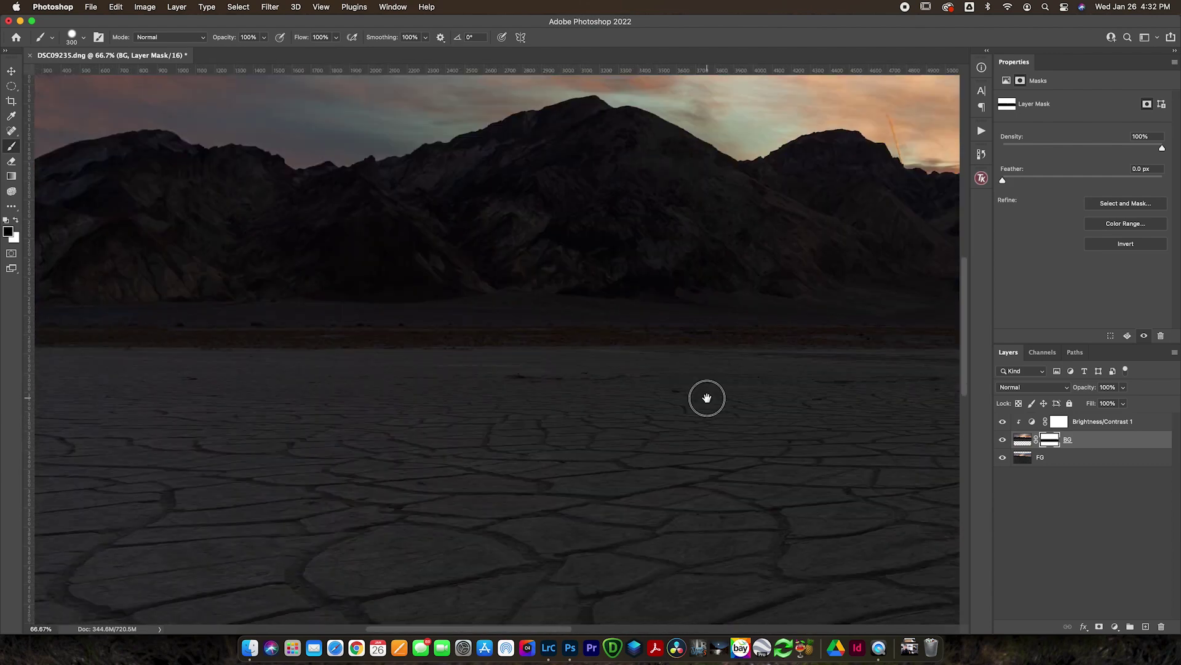
{"action": "left_click_drag", "start_coordinate": [293, 390], "coordinate": [617, 409]}
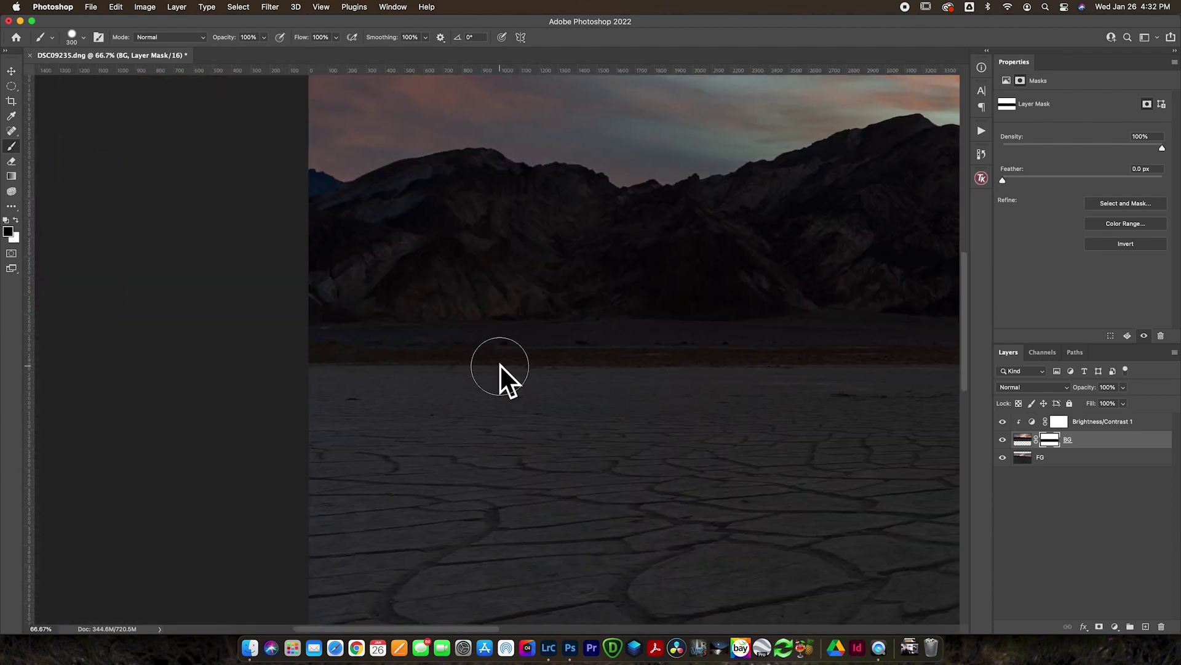
{"action": "key", "text": "super+0"}
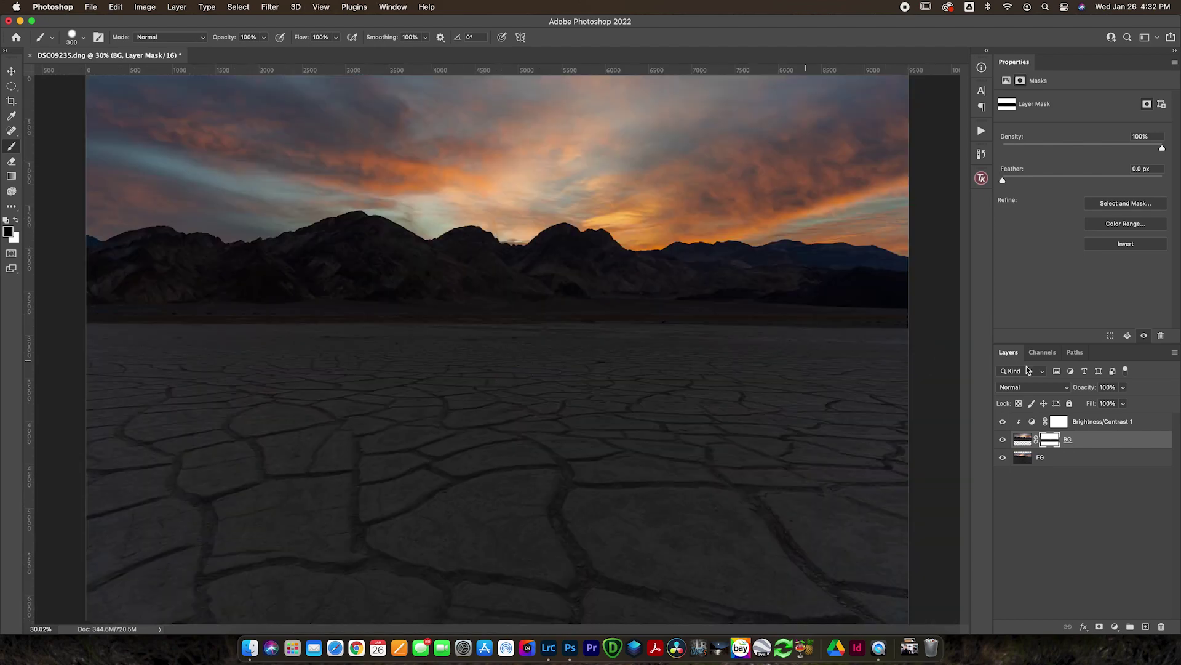
{"action": "left_click", "coordinate": [1004, 439]}
{"action": "left_click", "coordinate": [1005, 439]}
{"action": "left_click", "coordinate": [1005, 439]}
{"action": "left_click", "coordinate": [1005, 439]}
{"action": "key", "text": "super+minus"}
{"action": "key", "text": "super+minus"}
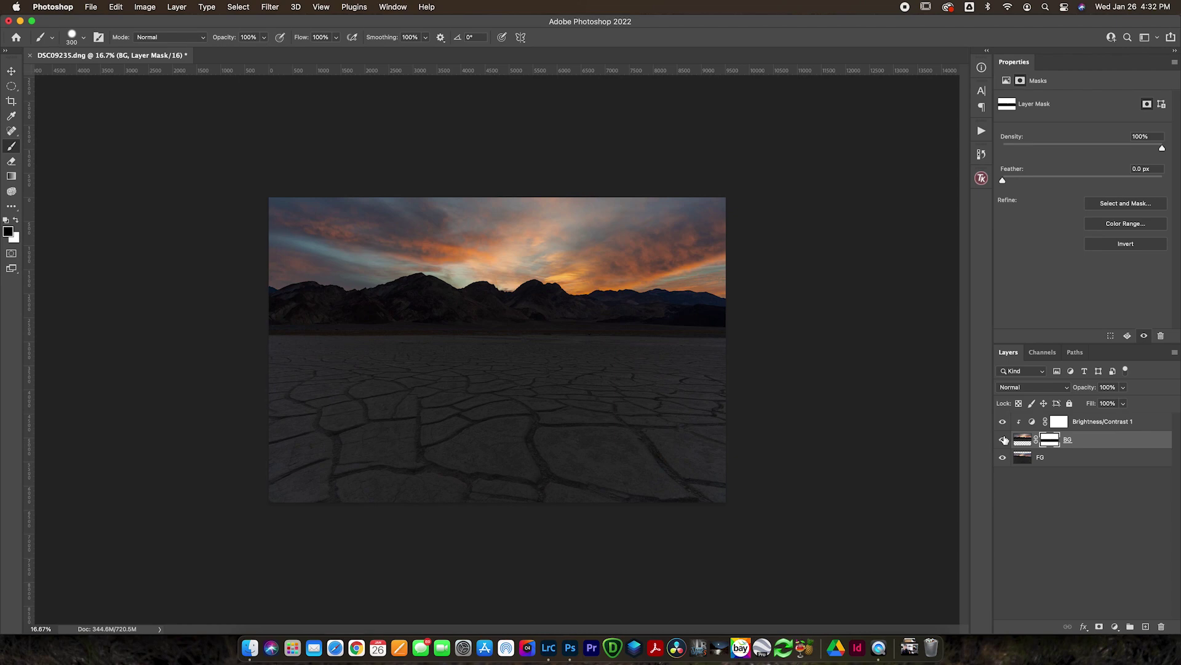
Step: Stamp all visible layers into a new top layer named Base, and hide the Brightness/Contrast, BG and FG layers beneath it
{"action": "left_click", "coordinate": [1032, 423]}
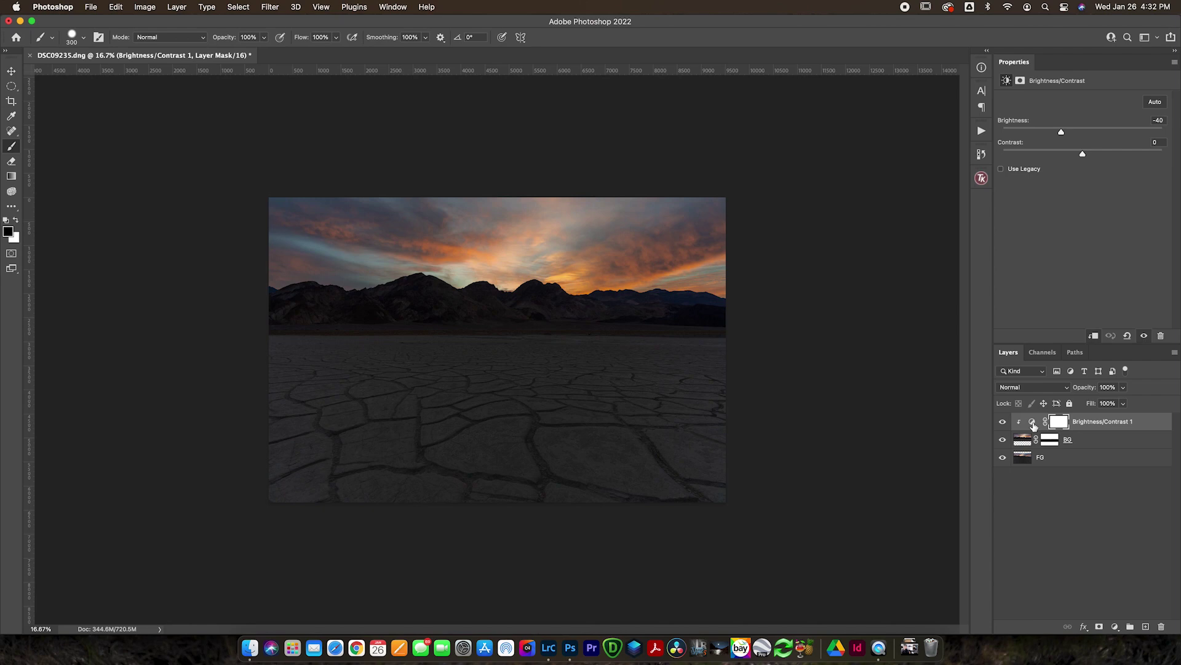
{"action": "left_click", "coordinate": [1032, 422]}
{"action": "key", "text": "super+alt+shift+e"}
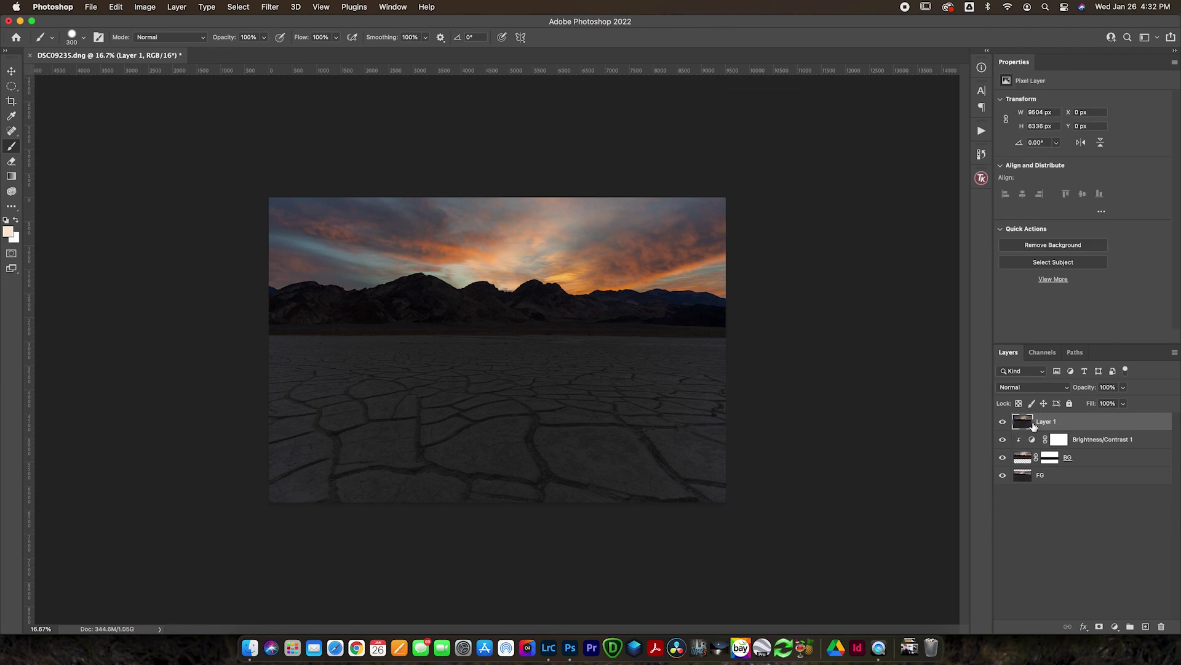
{"action": "key", "text": "Return"}
{"action": "left_click_drag", "start_coordinate": [1003, 440], "coordinate": [1003, 476]}
{"action": "left_click", "coordinate": [1003, 421]}
{"action": "left_click", "coordinate": [1003, 421]}
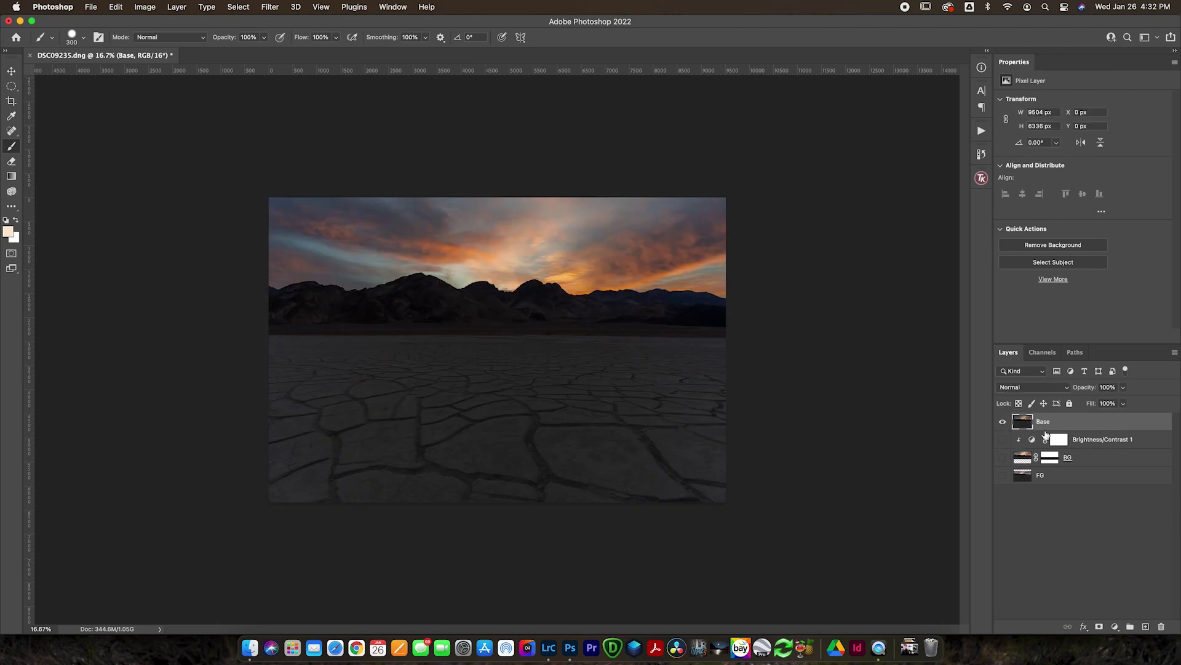